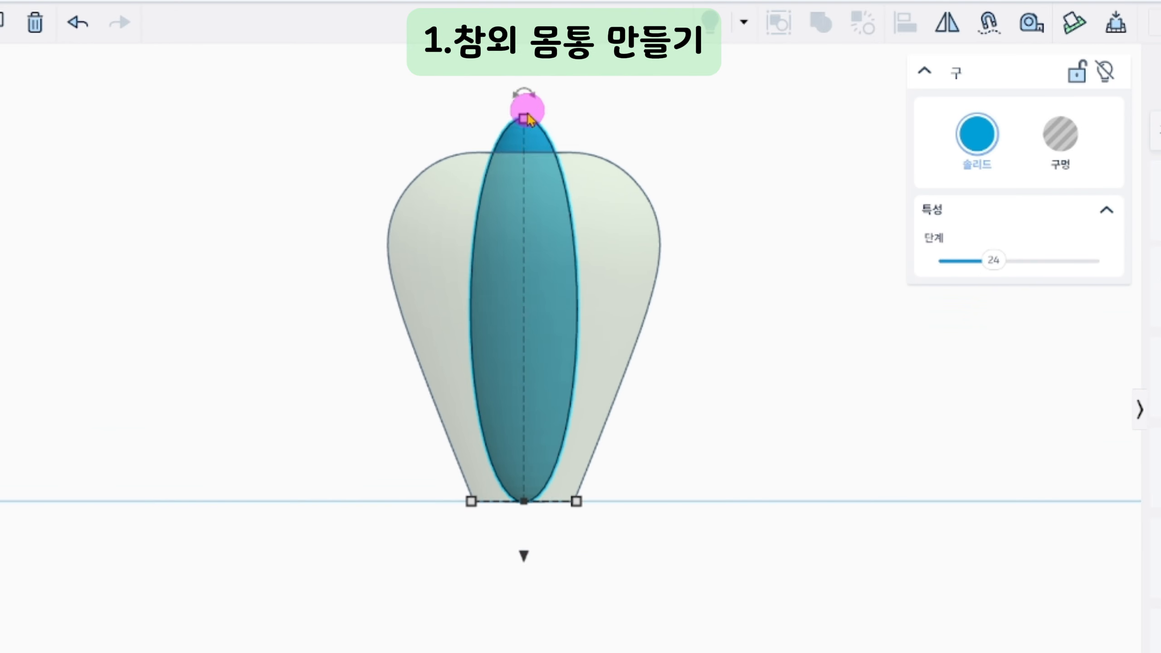
Shorten the tall ellipsoid to match the height of the green body and union the two shapes
{"action": "left_click_drag", "start_coordinate": [527, 104], "coordinate": [527, 158]}
{"action": "left_click", "coordinate": [573, 185], "text": "shift"}
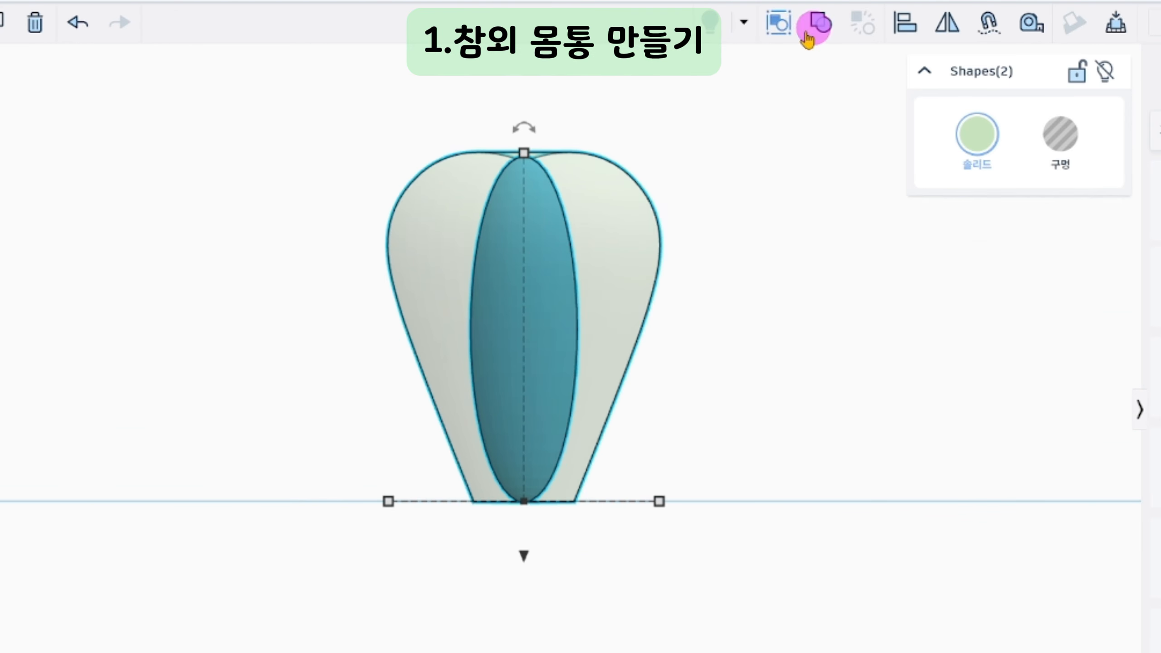
{"action": "left_click", "coordinate": [816, 29]}
Duplicate the flattened body around its centre in 45° rotation increments to form the melon lobes
{"action": "right_click_drag", "start_coordinate": [727, 398], "coordinate": [747, 578]}
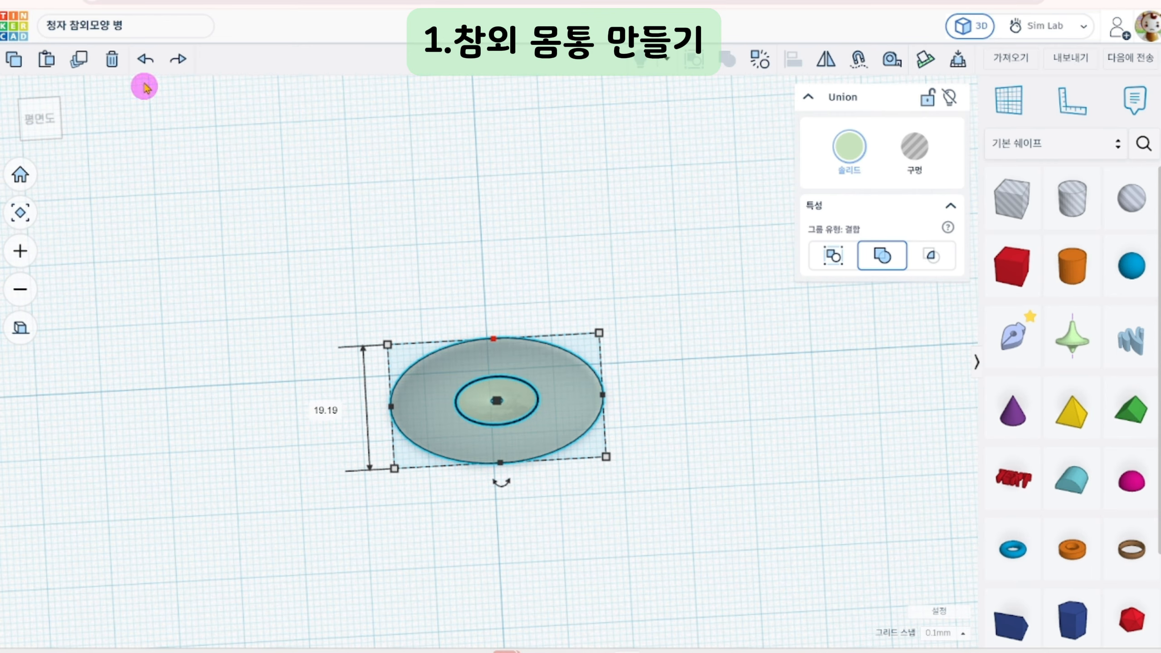
{"action": "left_click", "coordinate": [80, 68]}
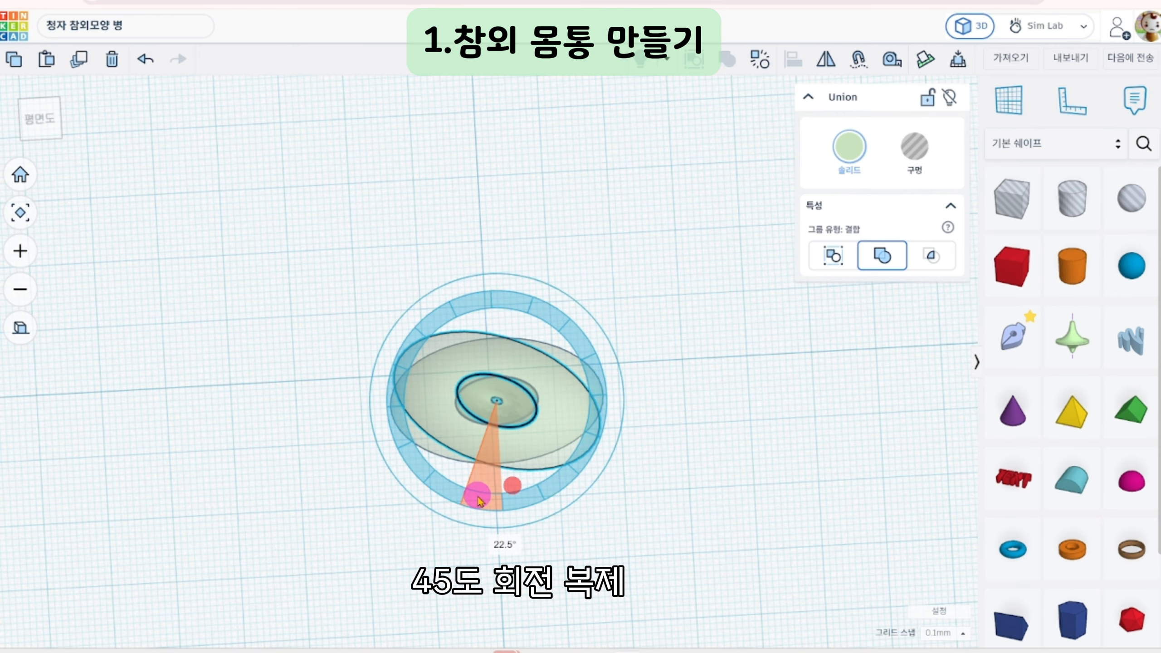
{"action": "left_click_drag", "start_coordinate": [477, 502], "coordinate": [441, 478]}
{"action": "left_click", "coordinate": [79, 59]}
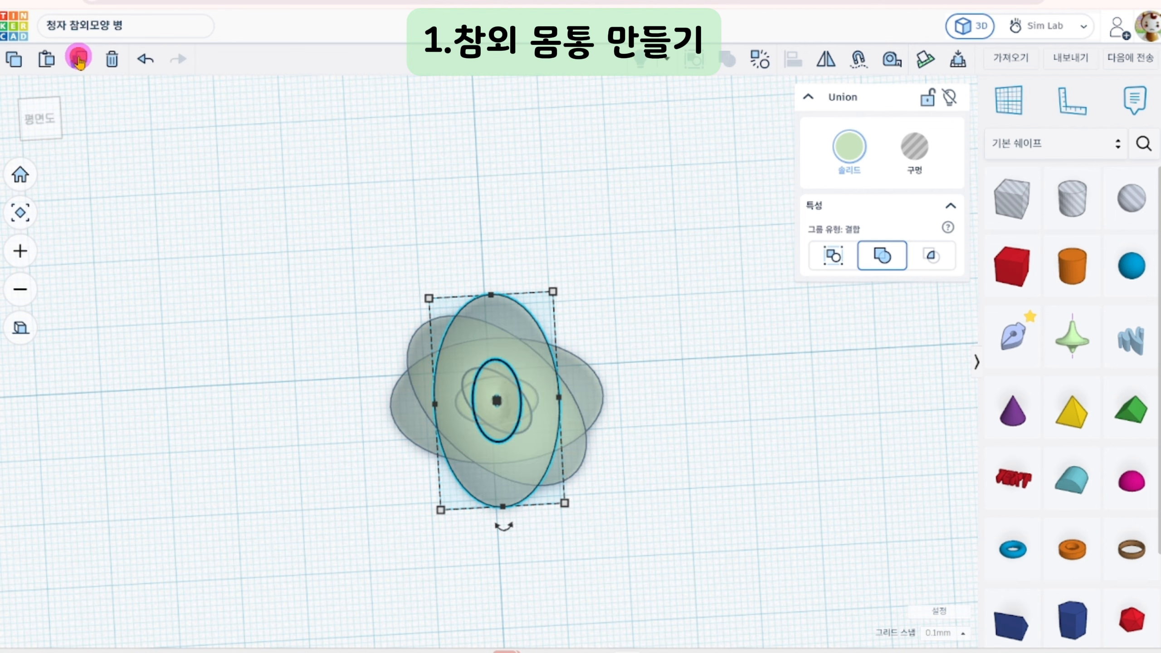
Select all the rotated lobes and union them into one melon-shaped body
{"action": "right_click_drag", "start_coordinate": [642, 505], "coordinate": [636, 274]}
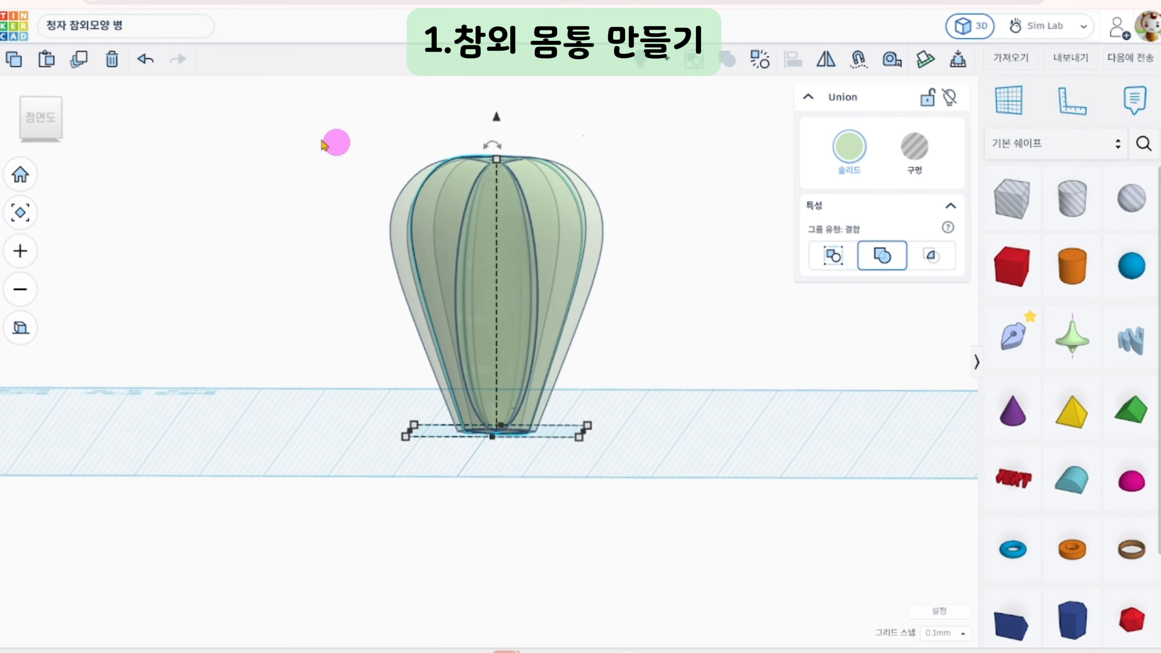
{"action": "left_click_drag", "start_coordinate": [277, 125], "coordinate": [629, 300]}
{"action": "left_click", "coordinate": [729, 57]}
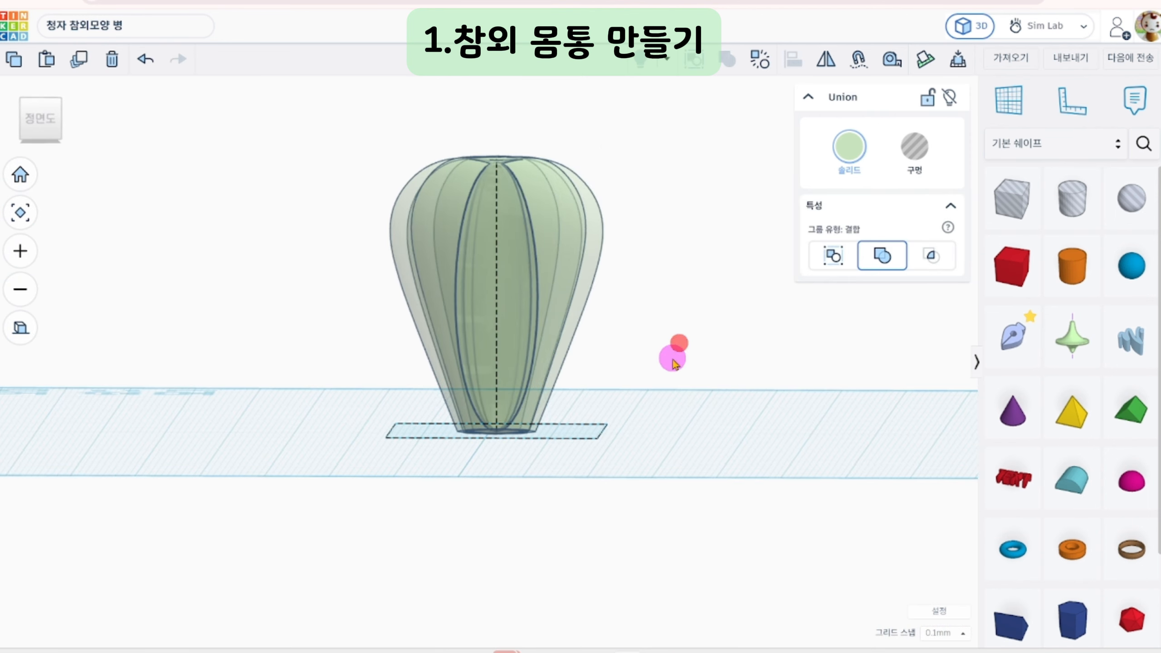
Duplicate the melon body, turn the copy into a hole, and scale it proportionally to about 38.10 mm tall
{"action": "right_click_drag", "start_coordinate": [672, 362], "coordinate": [647, 298]}
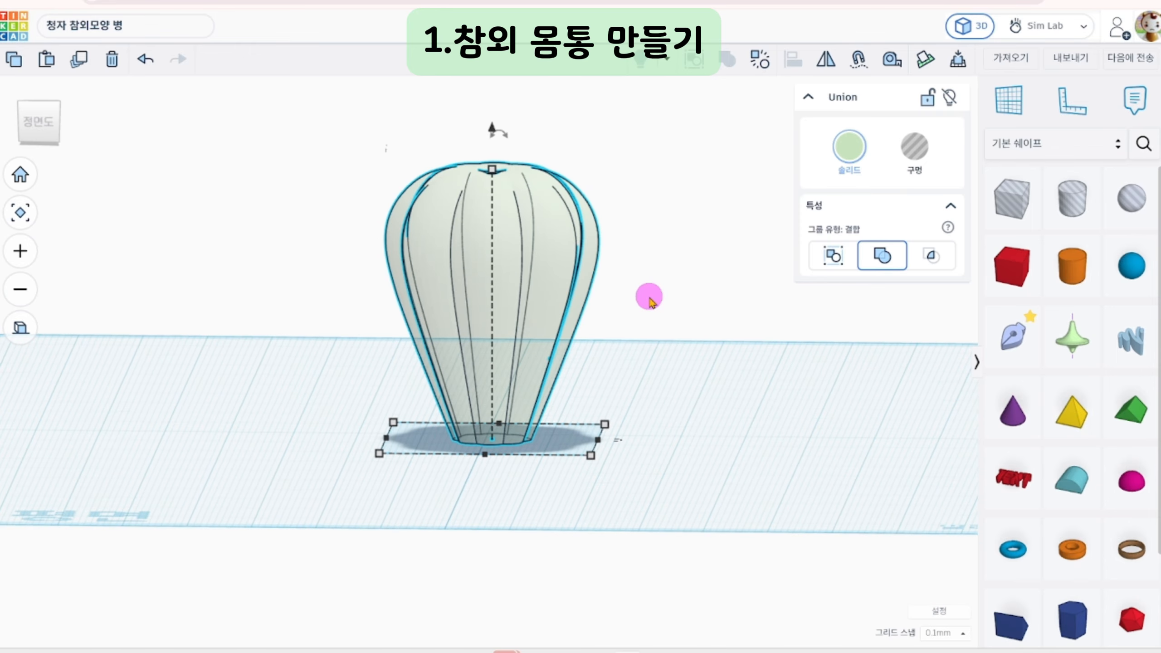
{"action": "left_click", "coordinate": [79, 60]}
{"action": "left_click", "coordinate": [917, 153]}
{"action": "left_click_drag", "start_coordinate": [491, 170], "coordinate": [499, 197], "text": "shift"}
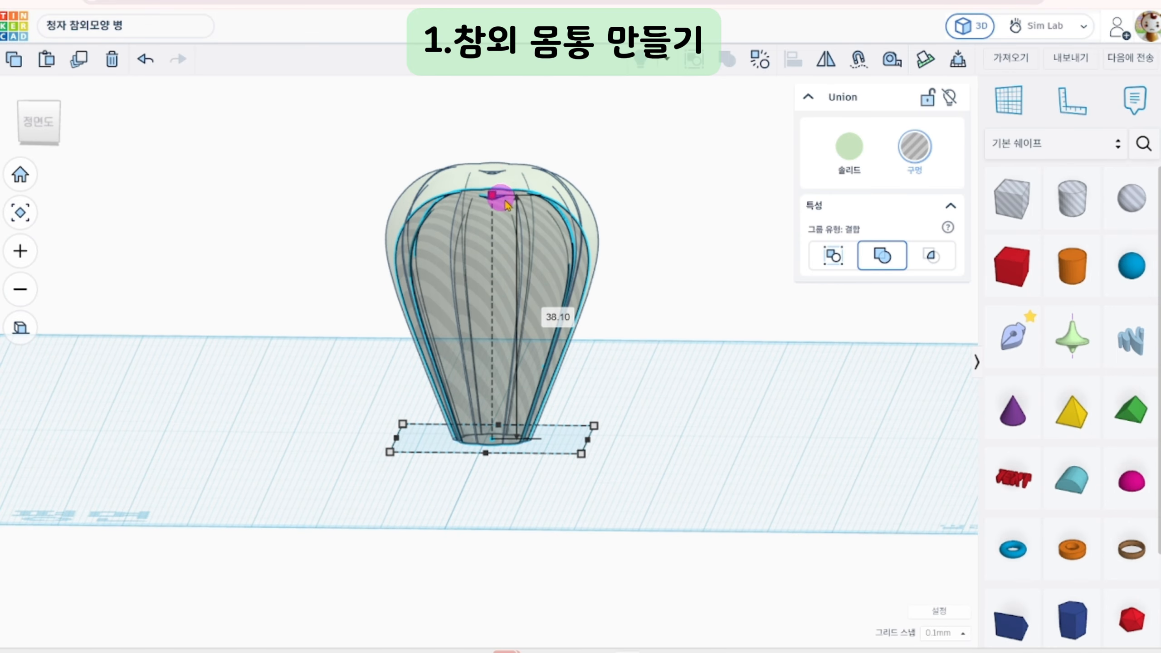
Align the hole copy with the outer melon body at mid-height and switch to the front view
{"action": "left_click_drag", "start_coordinate": [709, 253], "coordinate": [563, 269]}
{"action": "left_click", "coordinate": [793, 59]}
{"action": "left_click", "coordinate": [608, 320]}
{"action": "left_click", "coordinate": [40, 122]}
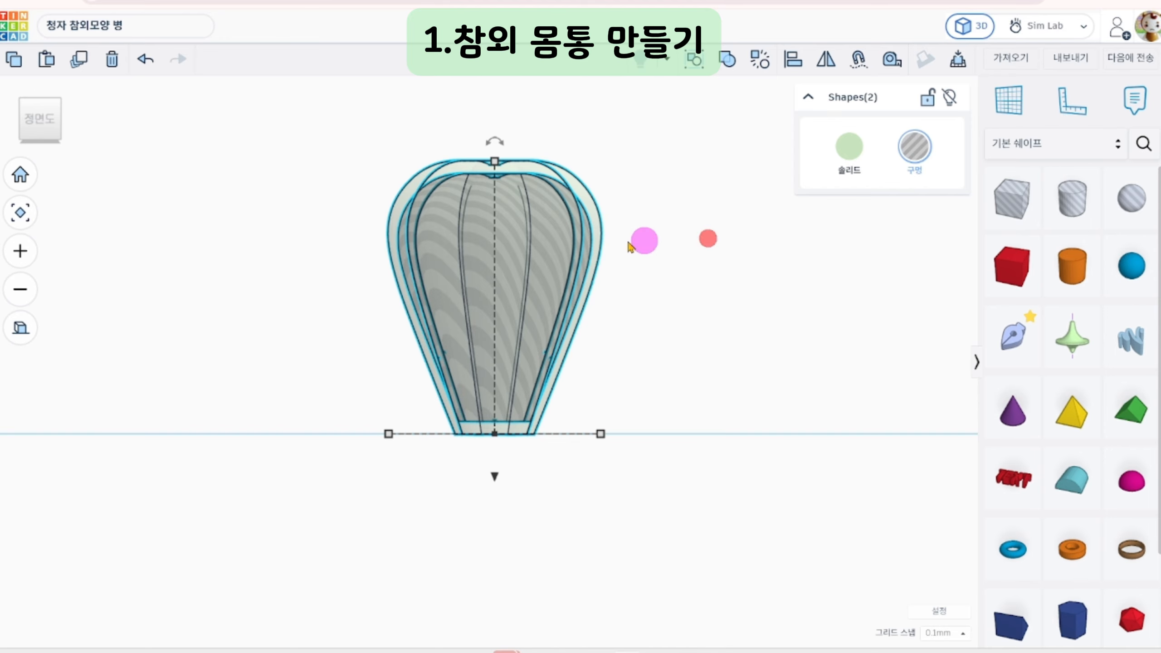
Set the inner hole's height to about 39.67 mm and nudge it slightly upward inside the body
{"action": "key", "text": "ctrl+g"}
{"action": "left_click_drag", "start_coordinate": [497, 179], "coordinate": [495, 175]}
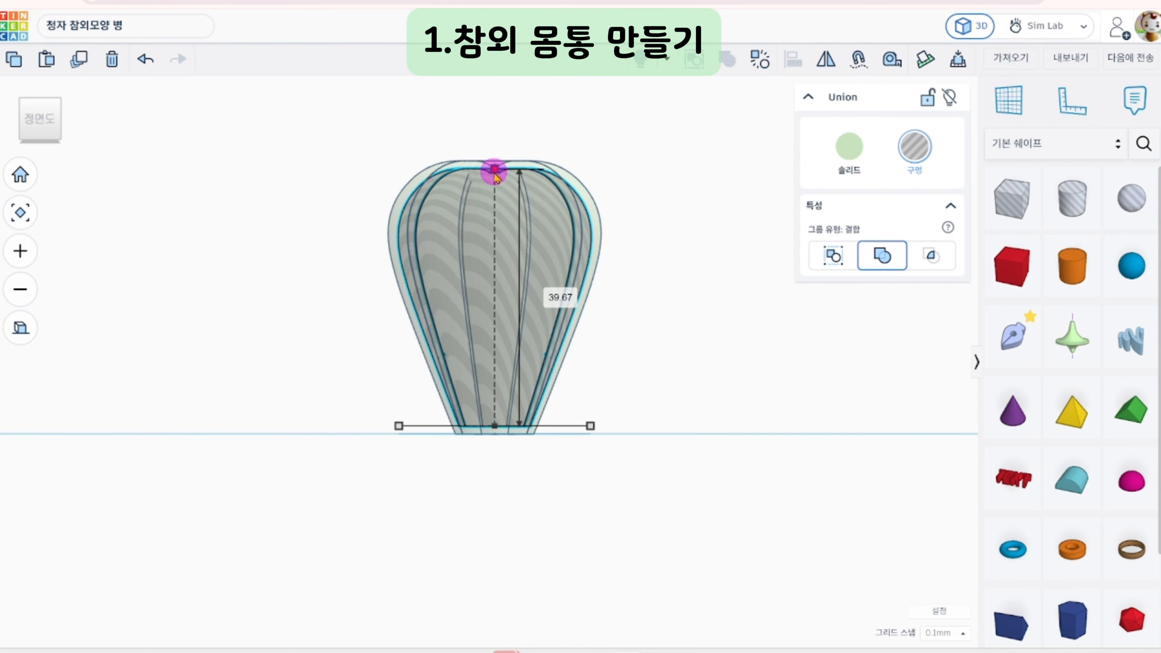
{"action": "left_click_drag", "start_coordinate": [495, 469], "coordinate": [495, 466]}
{"action": "left_click", "coordinate": [705, 482]}
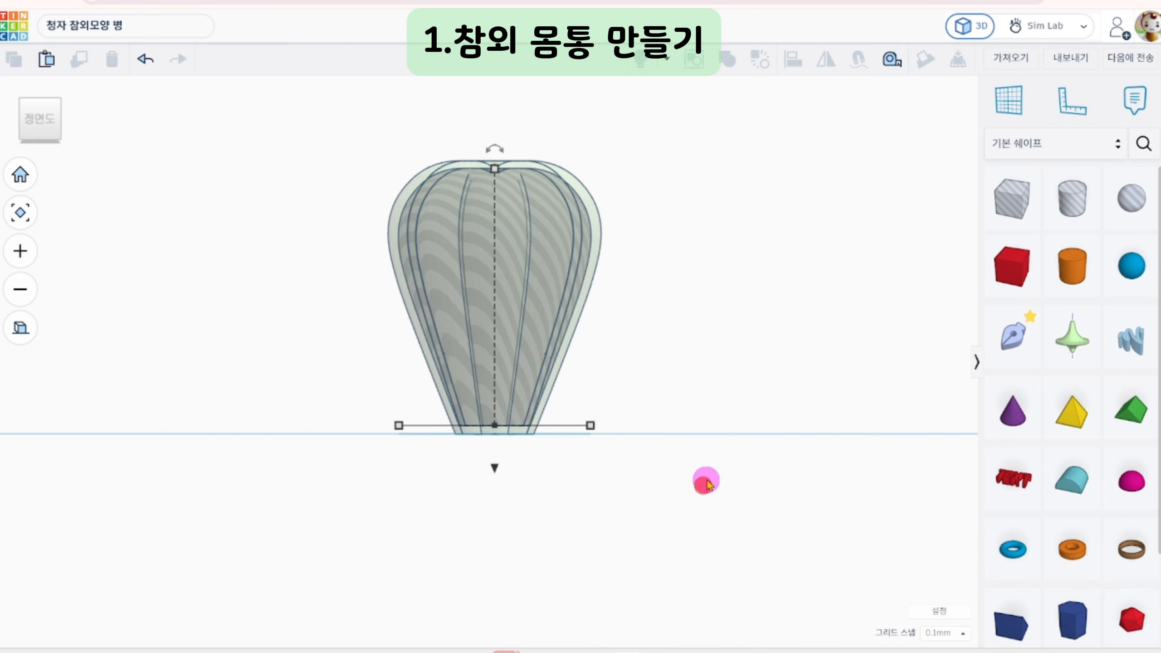
Group the melon body and its inner hole as a bundle and open the group's colour settings
{"action": "right_click_drag", "start_coordinate": [709, 442], "coordinate": [690, 567]}
{"action": "key", "text": "ctrl+a"}
{"action": "left_click", "coordinate": [691, 63]}
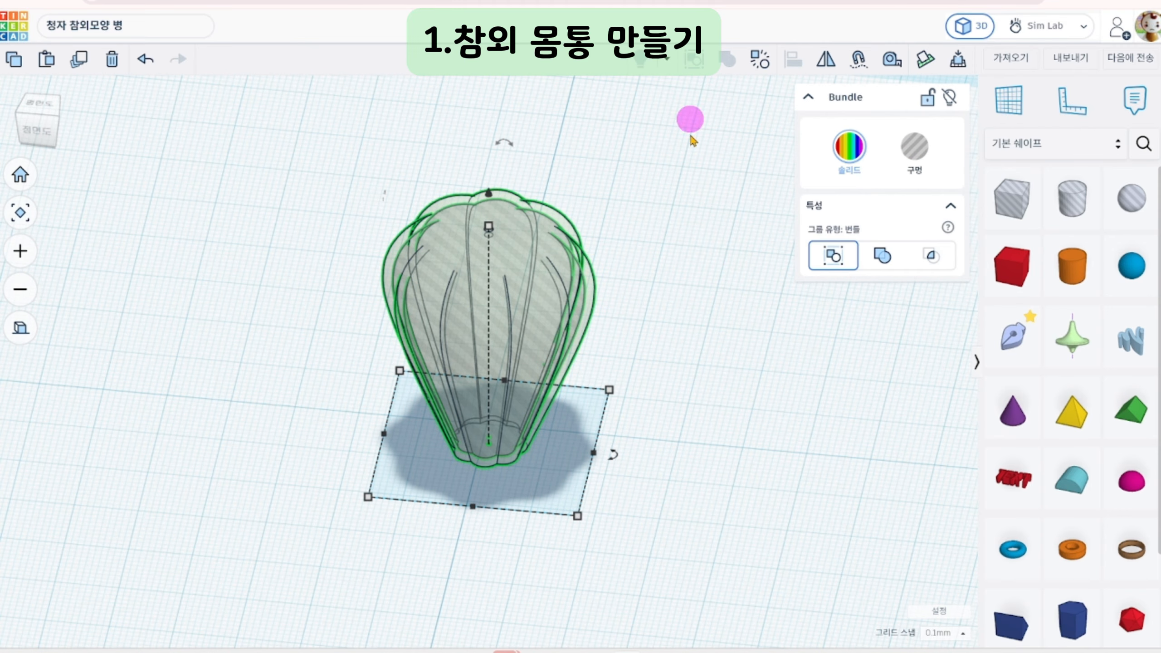
{"action": "right_click_drag", "start_coordinate": [655, 241], "coordinate": [682, 407]}
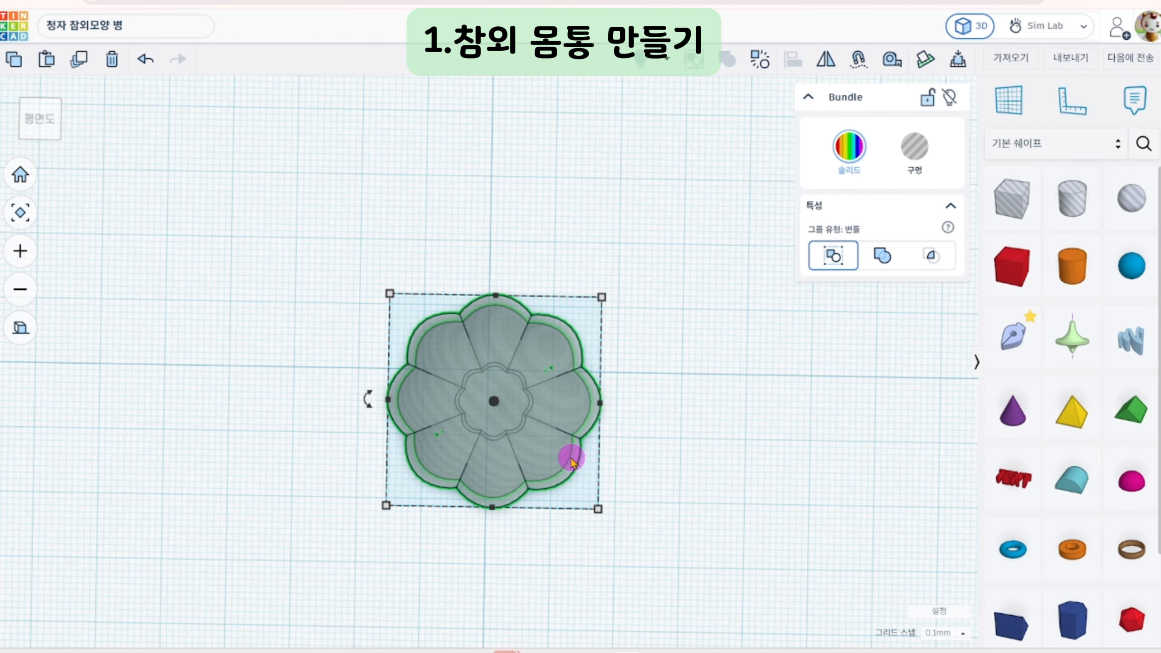
{"action": "left_click", "coordinate": [849, 173]}
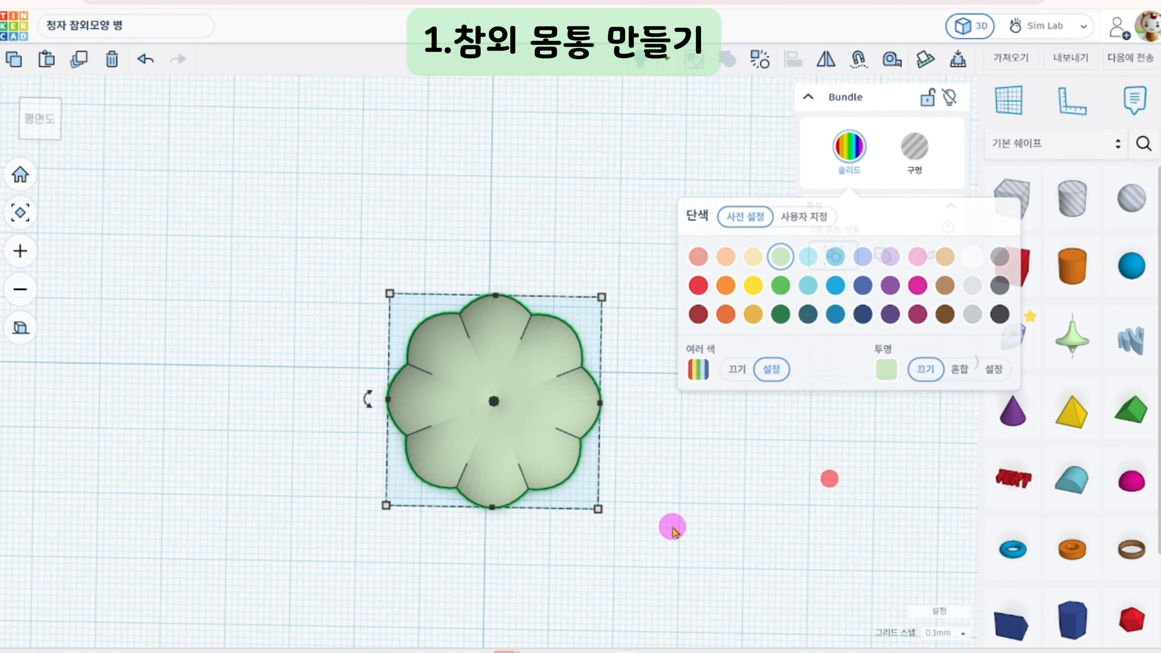
Move the melon body aside, place a cone with a 4.52 top radius beside it, and flatten the cone to about 5.70 mm deep
{"action": "right_click_drag", "start_coordinate": [669, 526], "coordinate": [708, 356]}
{"action": "right_click_drag", "start_coordinate": [609, 332], "coordinate": [623, 371]}
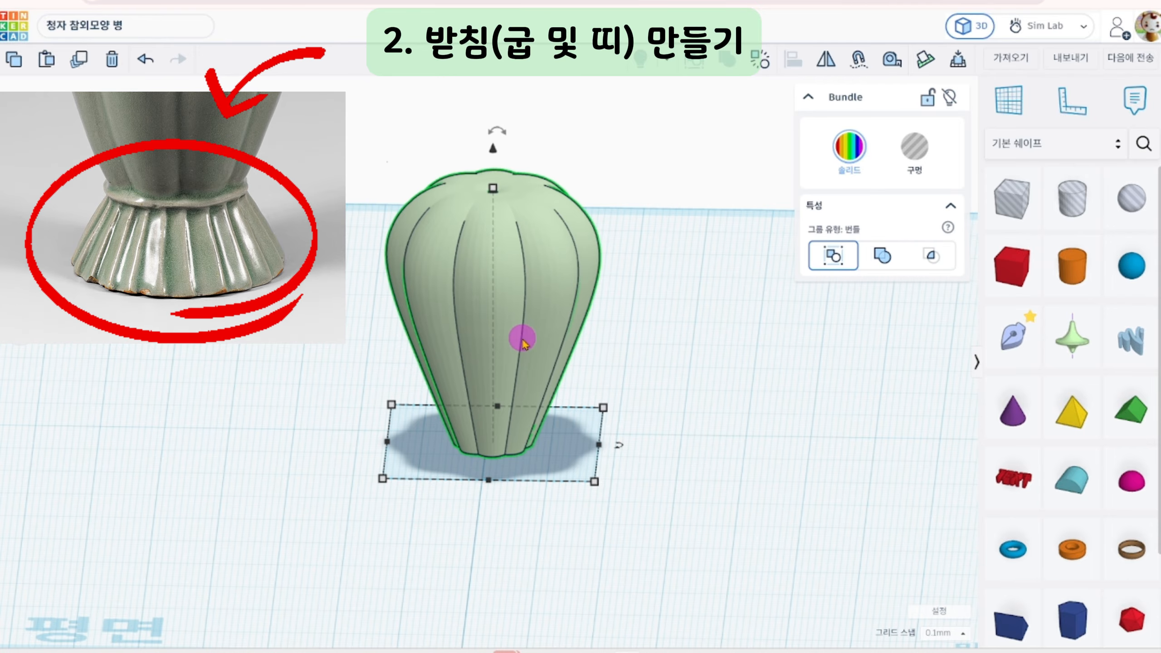
{"action": "left_click_drag", "start_coordinate": [520, 341], "coordinate": [346, 308]}
{"action": "left_click", "coordinate": [1030, 409]}
{"action": "left_click", "coordinate": [501, 430]}
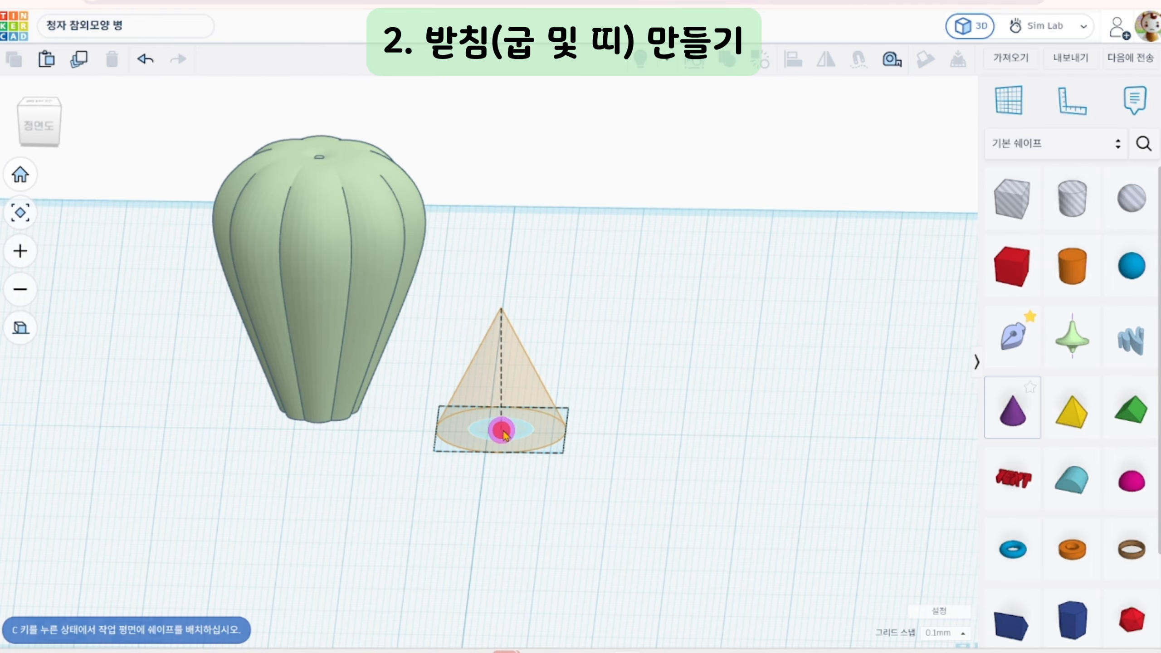
{"action": "right_click_drag", "start_coordinate": [612, 311], "coordinate": [570, 478]}
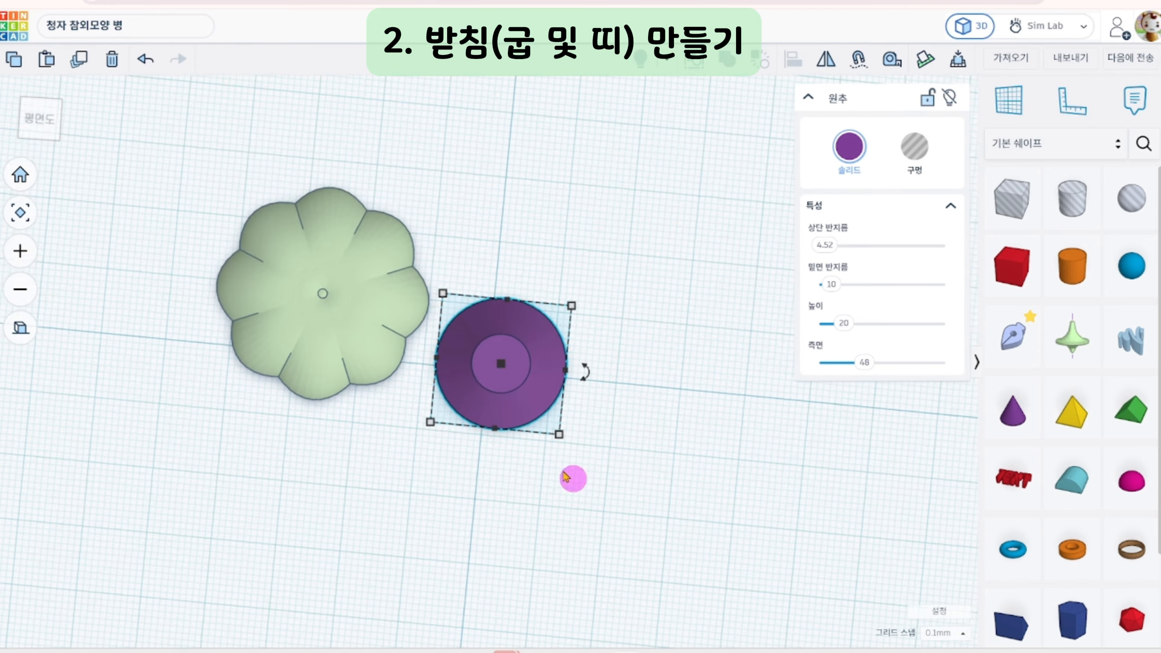
{"action": "left_click_drag", "start_coordinate": [498, 429], "coordinate": [503, 337]}
Duplicate the flattened cone repeatedly in rotated copies around its centre and union them into a pleated foot
{"action": "key", "text": "ctrl+d"}
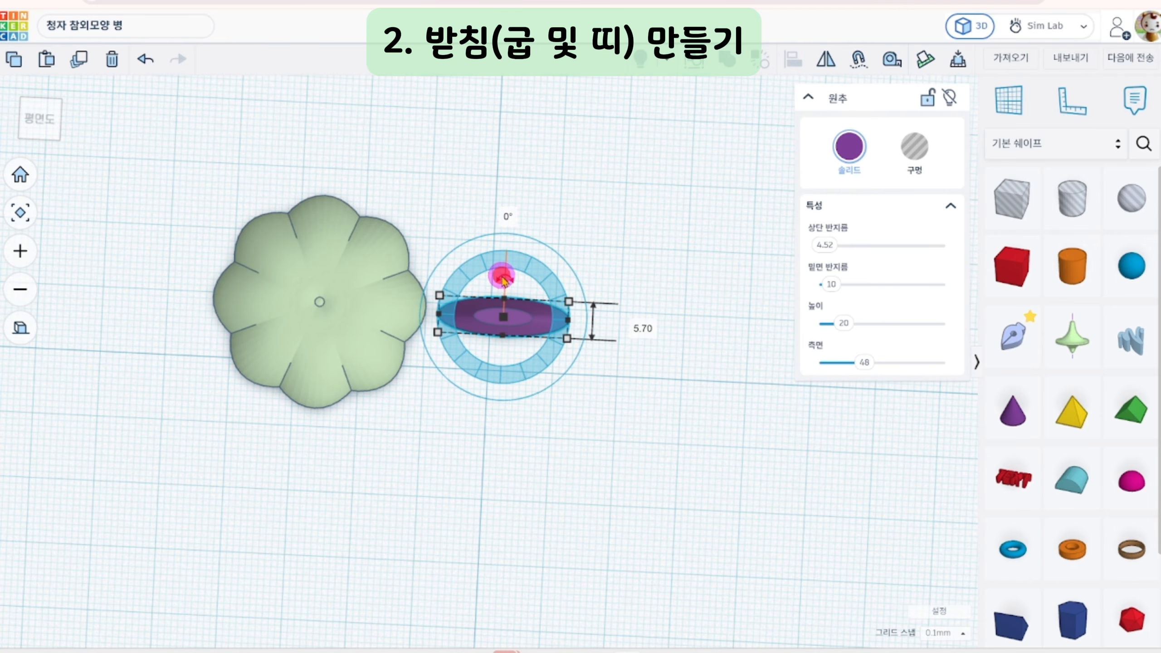
{"action": "left_click_drag", "start_coordinate": [505, 277], "coordinate": [441, 254]}
{"action": "left_click", "coordinate": [83, 59]}
{"action": "left_click", "coordinate": [84, 60]}
{"action": "left_click", "coordinate": [83, 59]}
{"action": "left_click", "coordinate": [83, 60]}
{"action": "key", "text": "ctrl+g"}
Move the melon body over the pleated foot and raise it above the workplane
{"action": "right_click_drag", "start_coordinate": [672, 434], "coordinate": [642, 250]}
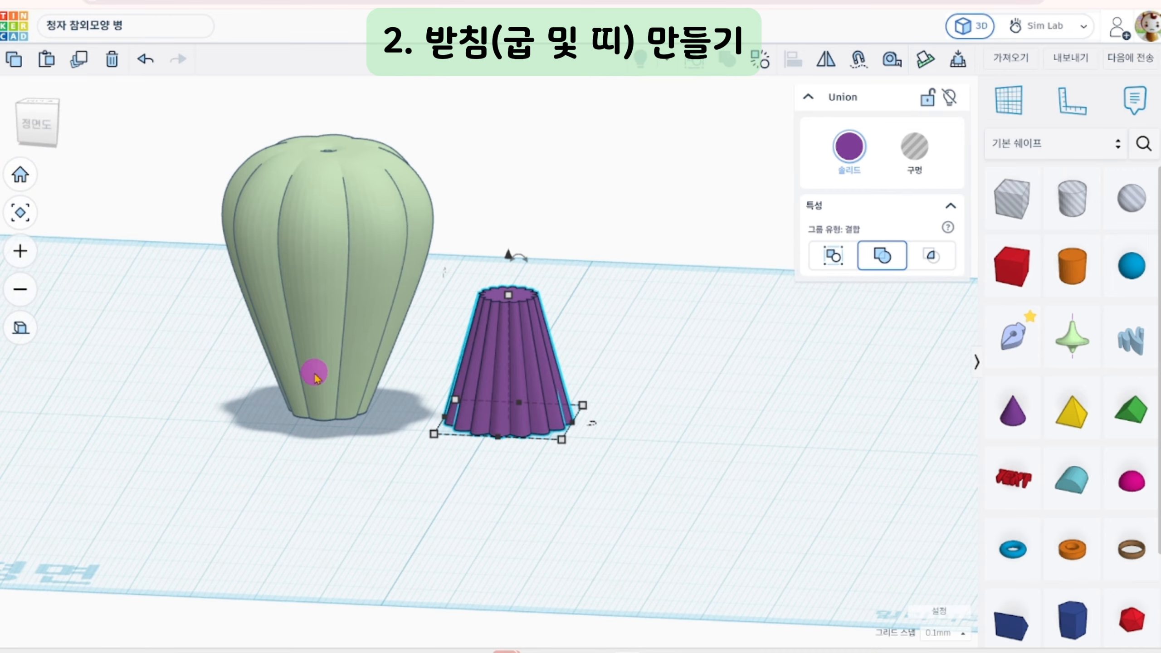
{"action": "left_click_drag", "start_coordinate": [313, 375], "coordinate": [491, 383]}
{"action": "left_click_drag", "start_coordinate": [506, 119], "coordinate": [508, 90]}
Centre-align the melon body and the pleated foot, and set the foot's height to about 11.00 mm
{"action": "left_click_drag", "start_coordinate": [641, 519], "coordinate": [503, 375]}
{"action": "left_click", "coordinate": [795, 58]}
{"action": "right_click_drag", "start_coordinate": [658, 416], "coordinate": [654, 478]}
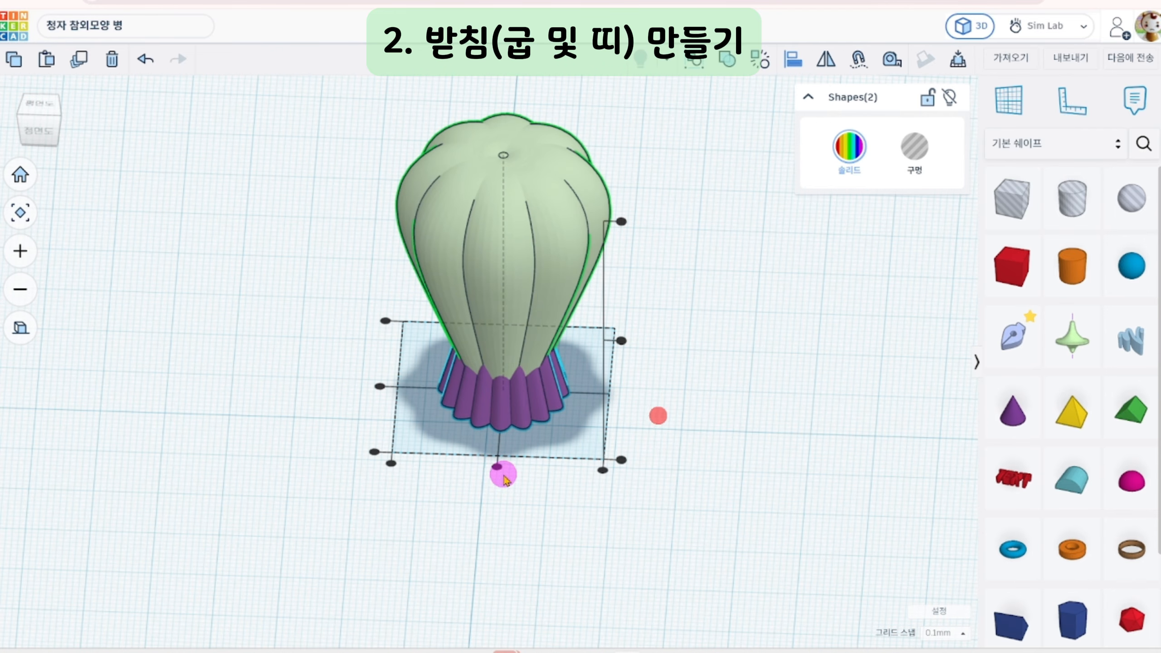
{"action": "left_click", "coordinate": [378, 387]}
{"action": "left_click", "coordinate": [49, 133]}
{"action": "key", "text": "ctrl+g"}
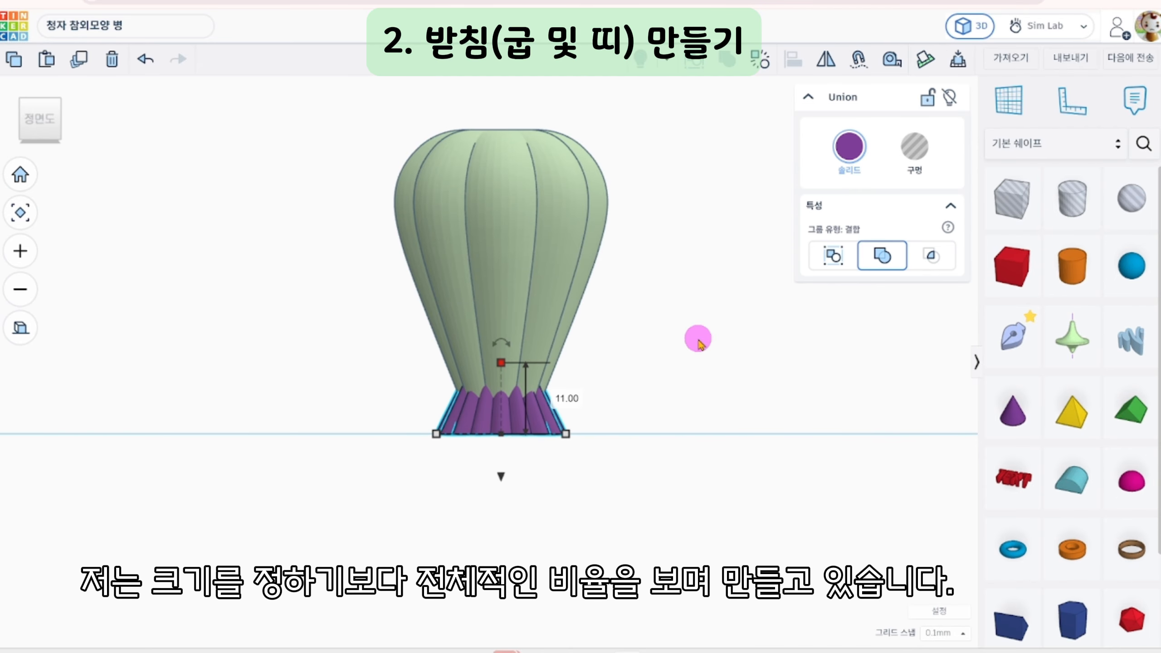
Place a torus by the foot with 64 sides and resize it to about 17.80 by 17.80 mm
{"action": "right_click_drag", "start_coordinate": [698, 341], "coordinate": [712, 431]}
{"action": "left_click", "coordinate": [483, 471]}
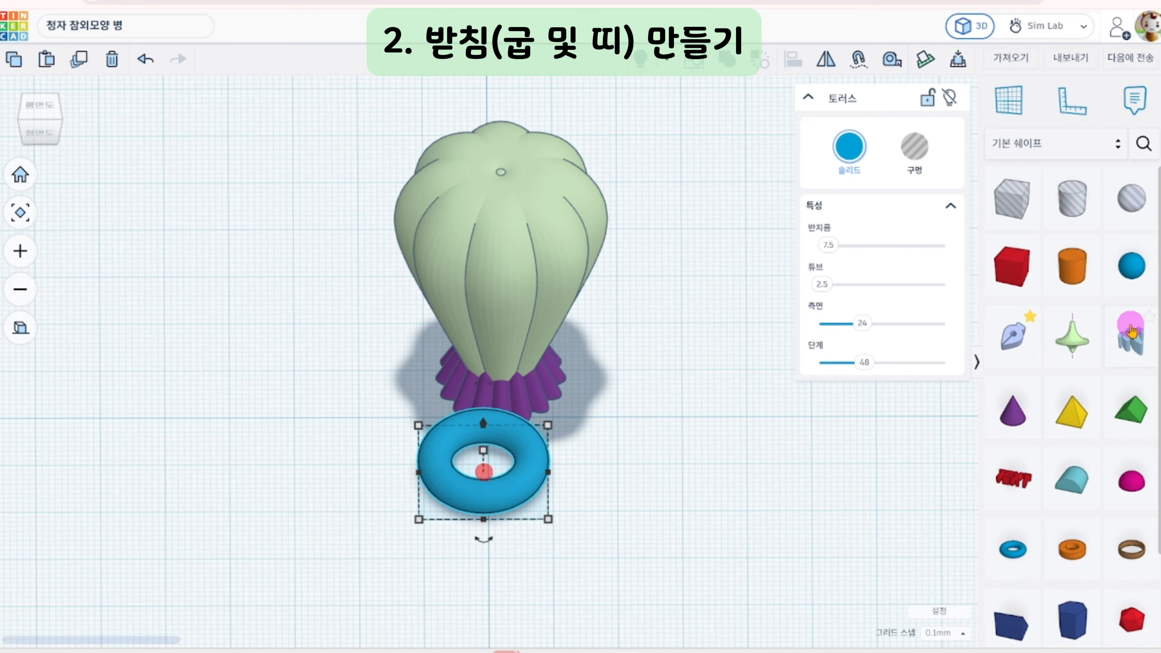
{"action": "left_click_drag", "start_coordinate": [863, 325], "coordinate": [937, 324]}
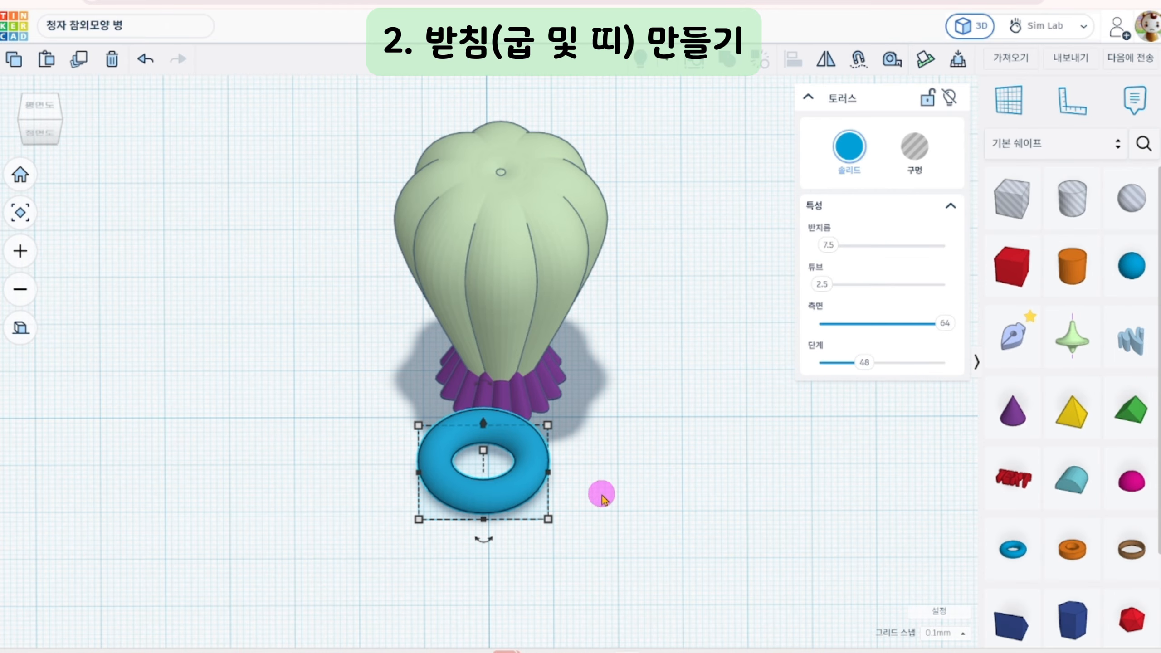
{"action": "left_click_drag", "start_coordinate": [508, 495], "coordinate": [563, 447]}
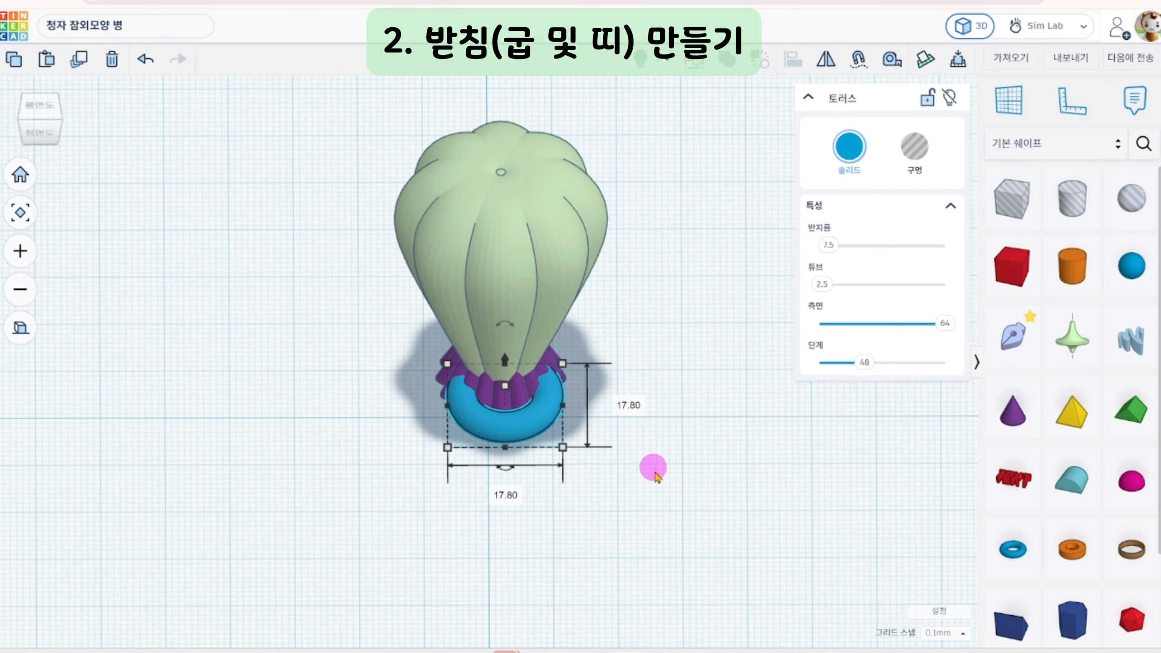
Select the body, foot and torus and centre-align all three in both horizontal directions
{"action": "left_click_drag", "start_coordinate": [451, 229], "coordinate": [451, 225]}
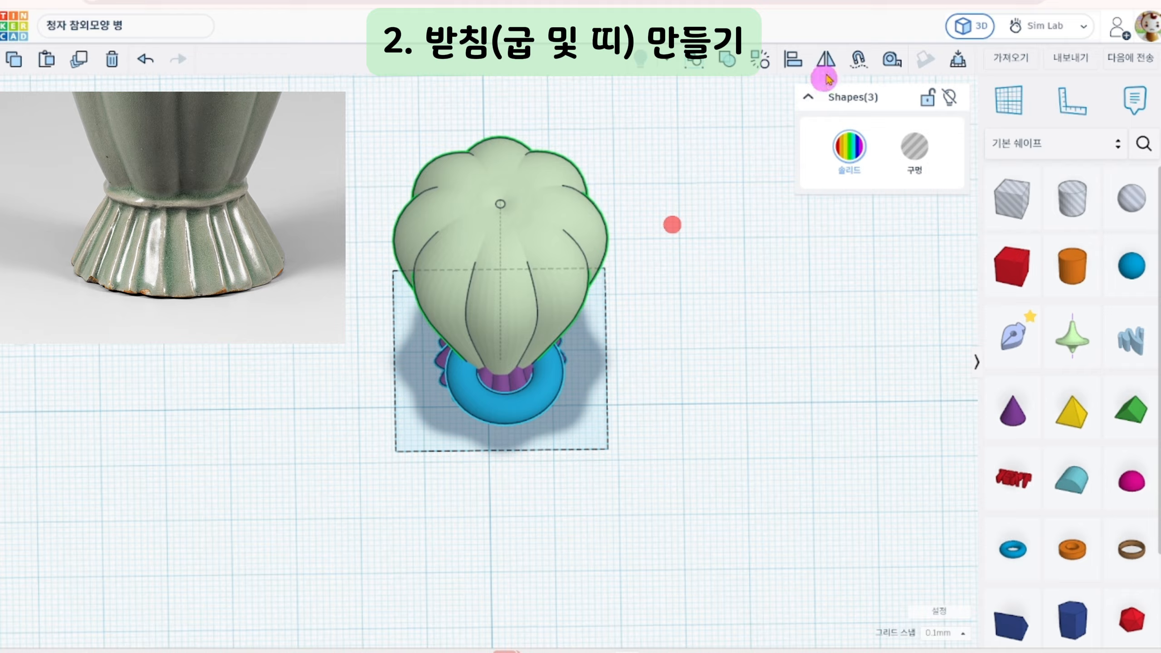
{"action": "left_click", "coordinate": [797, 54]}
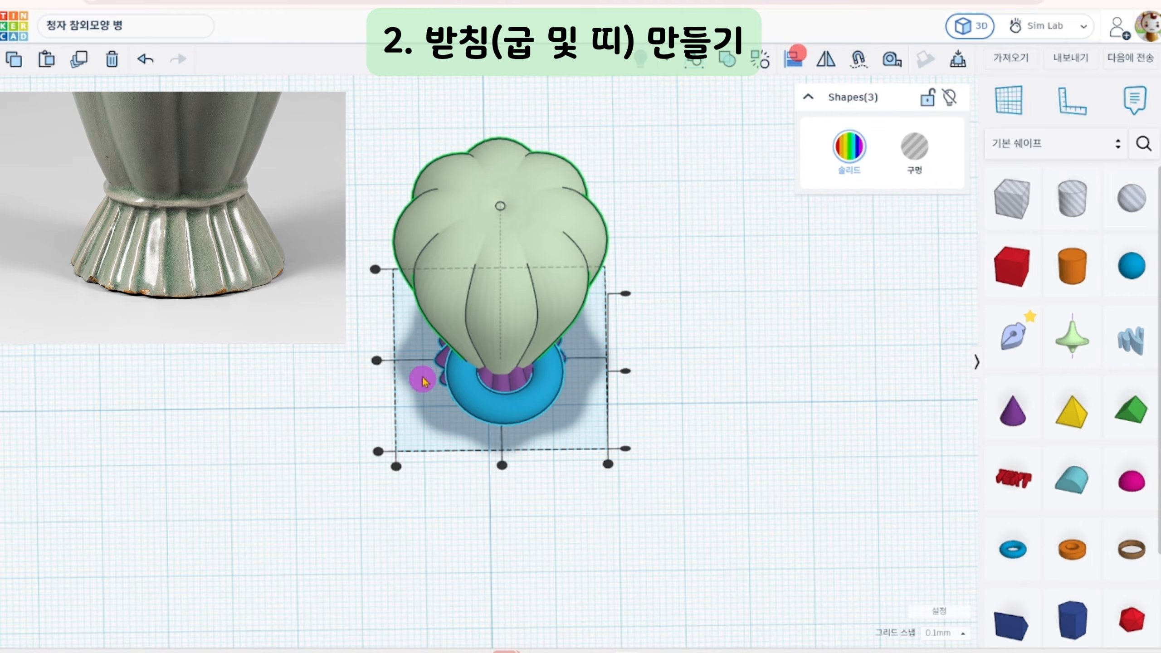
{"action": "left_click", "coordinate": [381, 360]}
{"action": "left_click", "coordinate": [502, 466]}
Thin the torus into a narrow band fitted at the joint between the melon body and the foot
{"action": "right_click_drag", "start_coordinate": [570, 495], "coordinate": [510, 395]}
{"action": "left_click", "coordinate": [735, 395]}
{"action": "scroll", "coordinate": [503, 420], "scroll_direction": "up", "scroll_amount": 4}
{"action": "left_click", "coordinate": [502, 410]}
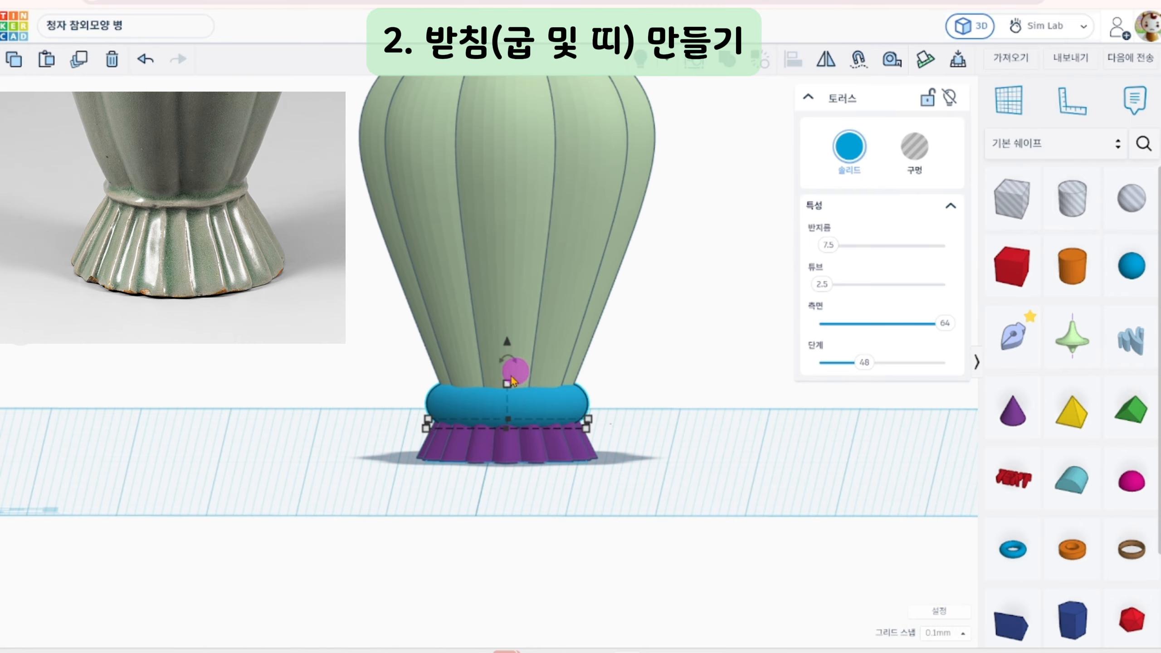
{"action": "left_click_drag", "start_coordinate": [512, 380], "coordinate": [508, 289]}
{"action": "left_click_drag", "start_coordinate": [508, 329], "coordinate": [614, 472]}
Recolour the body, band and foot in the same preset light green
{"action": "scroll", "coordinate": [681, 389], "scroll_direction": "down", "scroll_amount": 5}
{"action": "left_click", "coordinate": [850, 146]}
{"action": "left_click", "coordinate": [805, 260]}
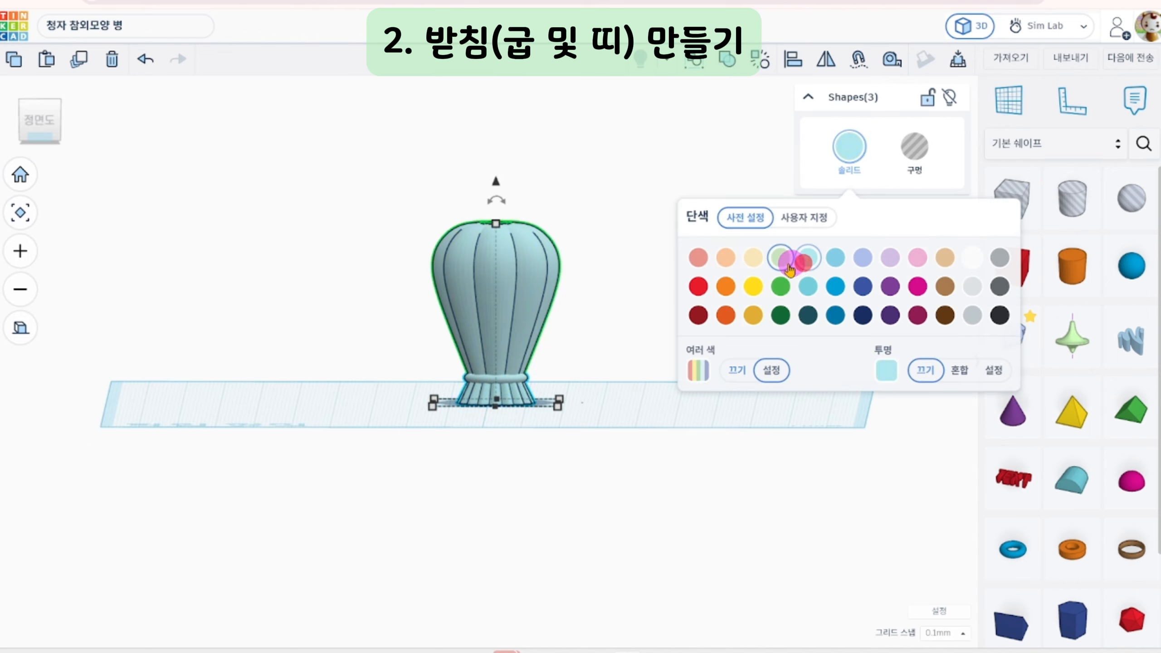
{"action": "left_click", "coordinate": [788, 268]}
Place a revolve shape beside the bottle and finish its sketch without altering the default profile
{"action": "right_click_drag", "start_coordinate": [613, 312], "coordinate": [710, 349]}
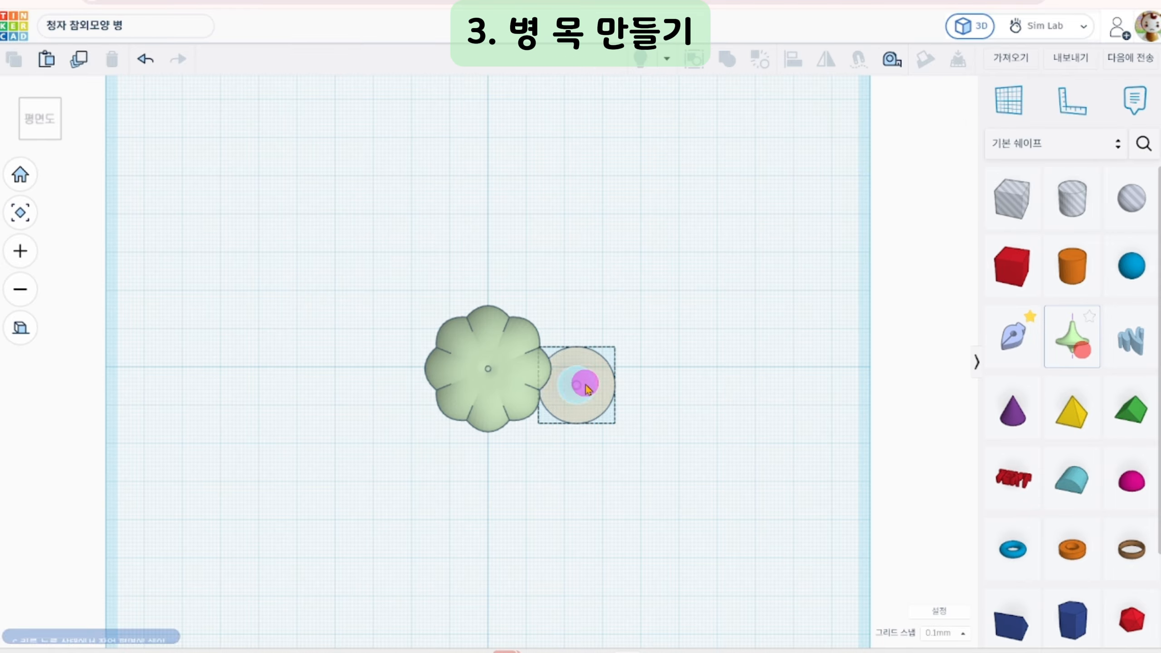
{"action": "left_click_drag", "start_coordinate": [586, 381], "coordinate": [591, 381]}
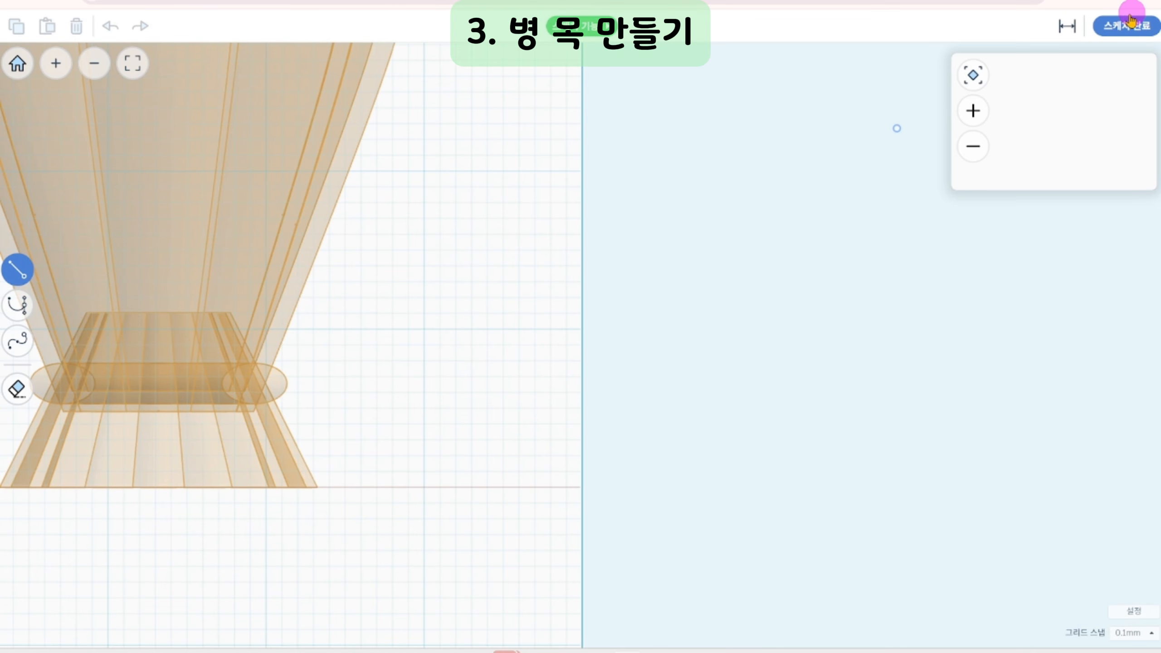
{"action": "left_click", "coordinate": [1137, 28]}
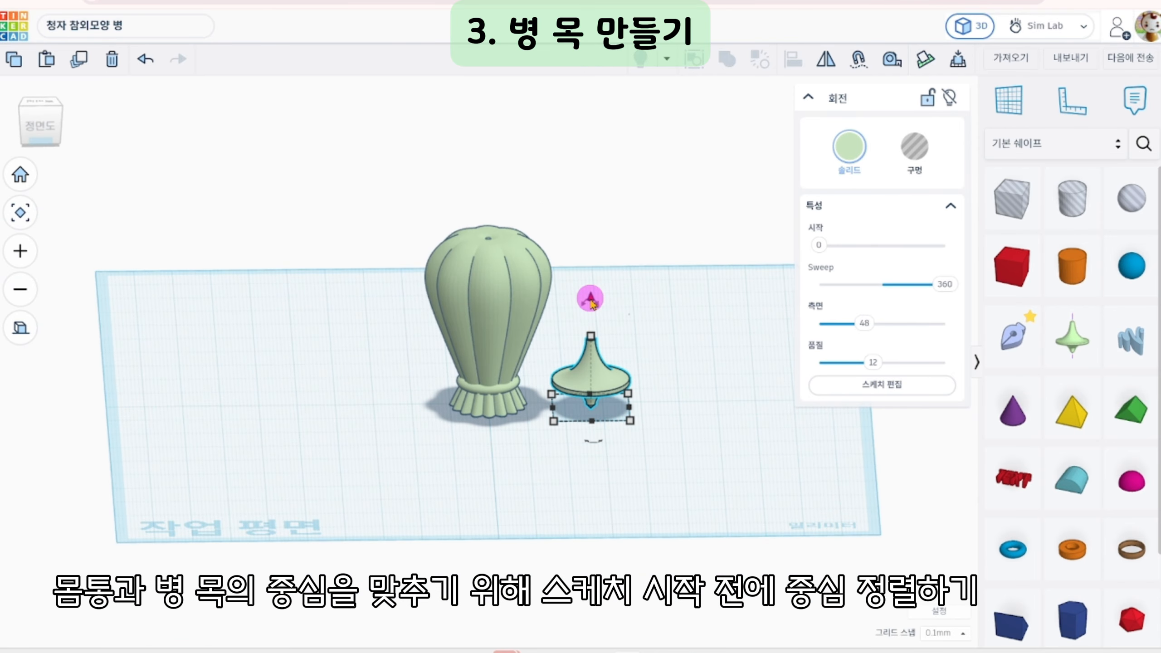
Raise the revolve shape above the bottle and centre-align it with the body in both horizontal directions
{"action": "left_click_drag", "start_coordinate": [602, 193], "coordinate": [601, 109]}
{"action": "left_click_drag", "start_coordinate": [322, 135], "coordinate": [720, 228]}
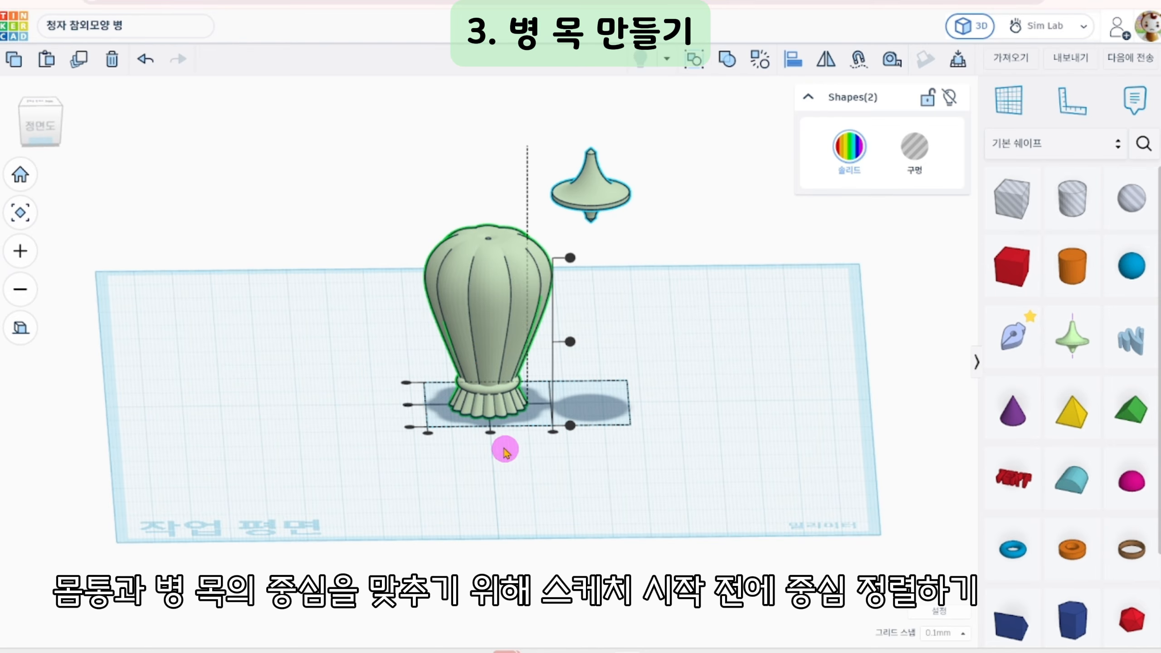
{"action": "left_click", "coordinate": [491, 434]}
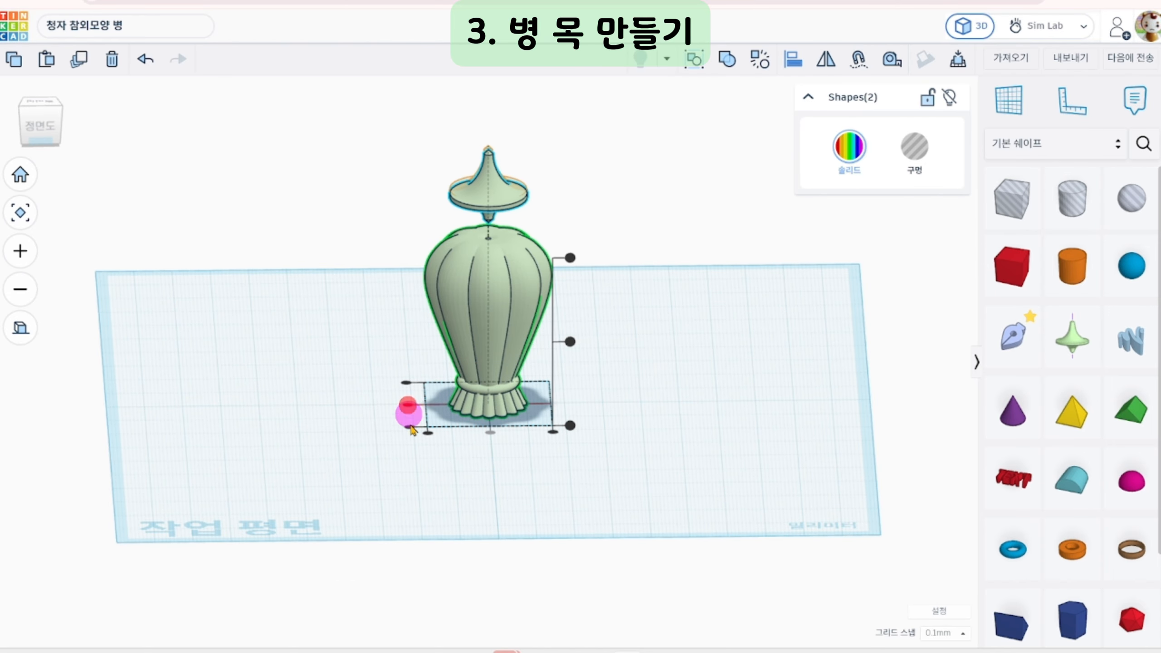
{"action": "left_click", "coordinate": [42, 126]}
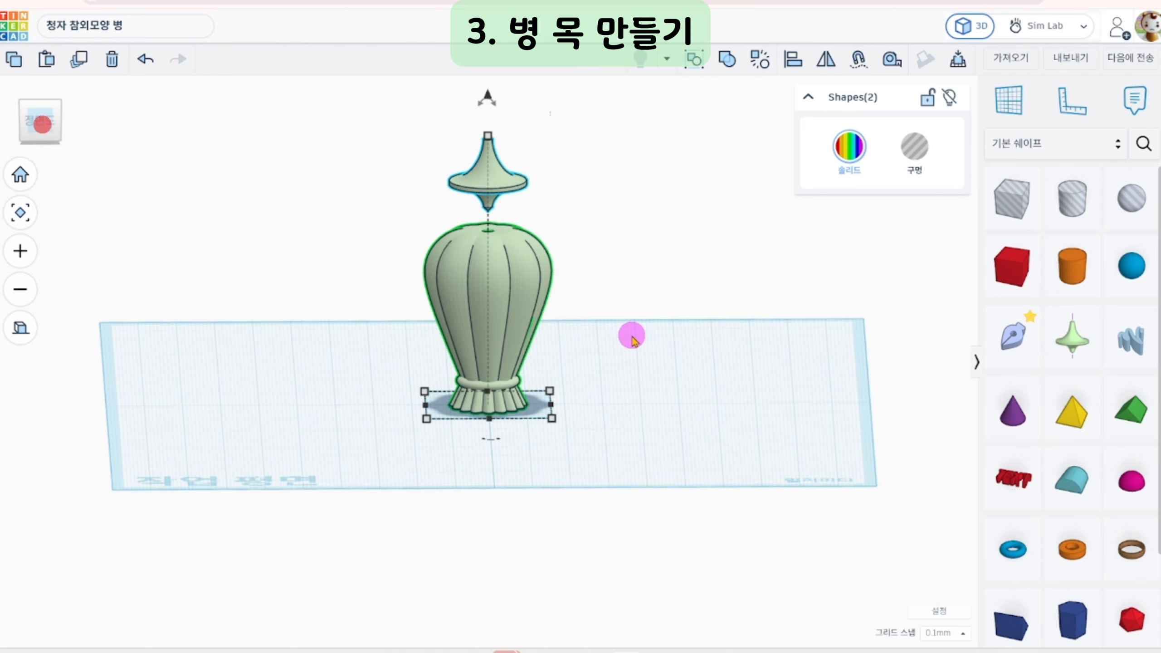
{"action": "left_click", "coordinate": [636, 335]}
{"action": "left_click", "coordinate": [499, 167]}
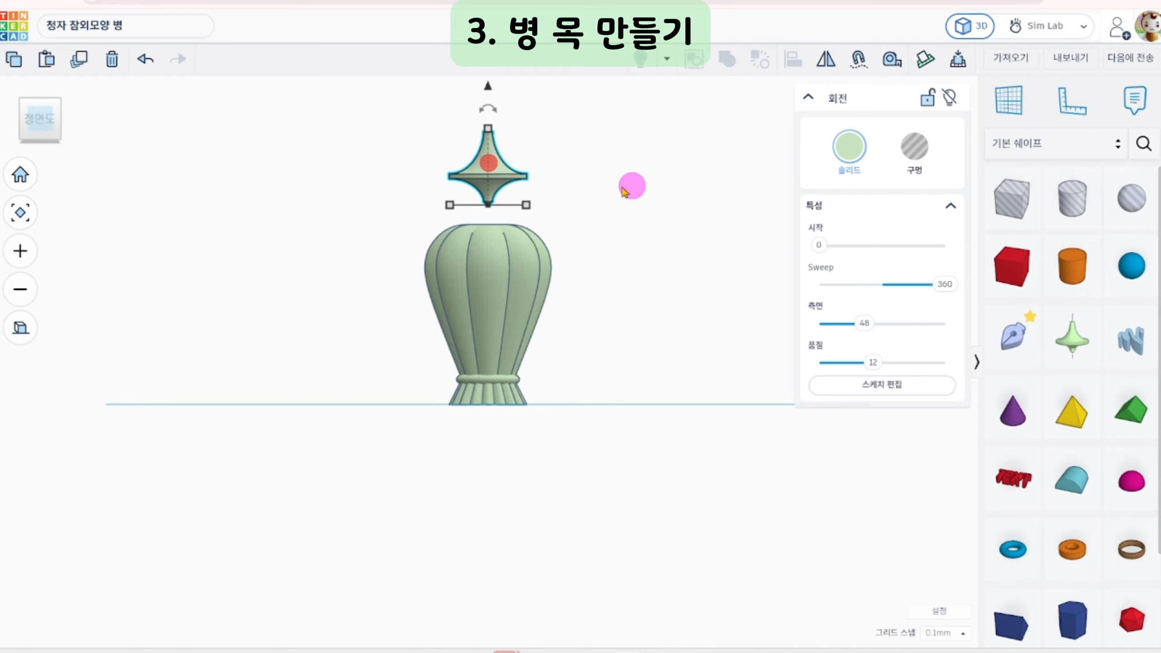
Edit the revolve's sketch with a 1.0 mm grid snap, drawing a closed neck profile 14 mm wide at the top and 9 mm at the bottom
{"action": "scroll", "coordinate": [607, 281], "scroll_direction": "up", "scroll_amount": 4}
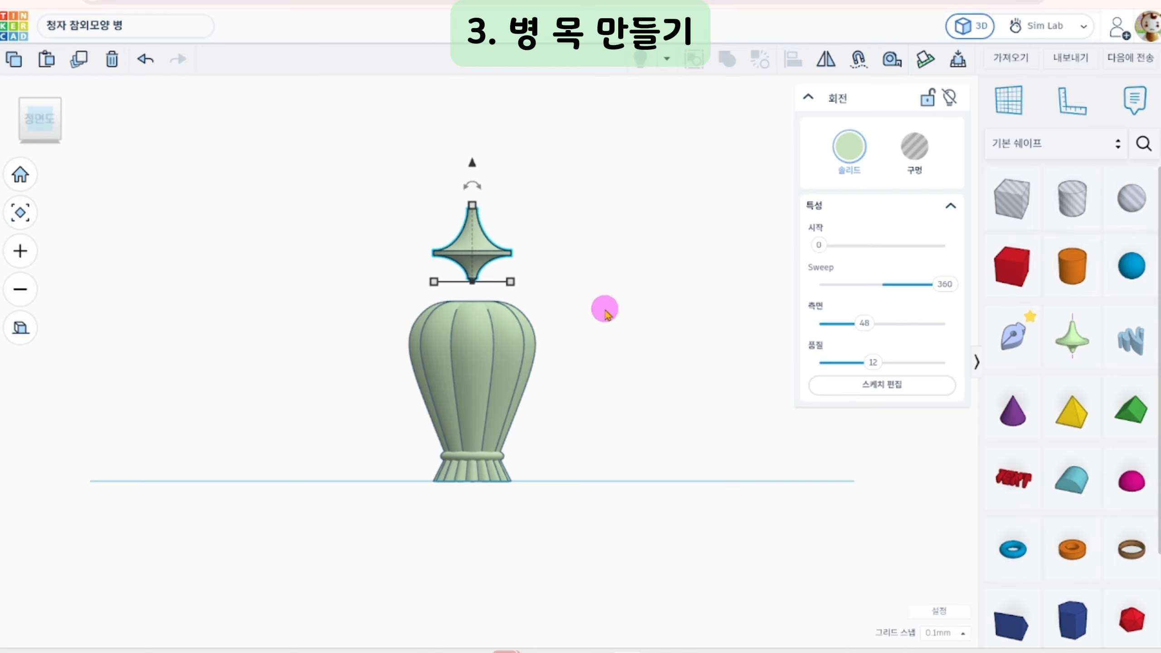
{"action": "left_click", "coordinate": [895, 385]}
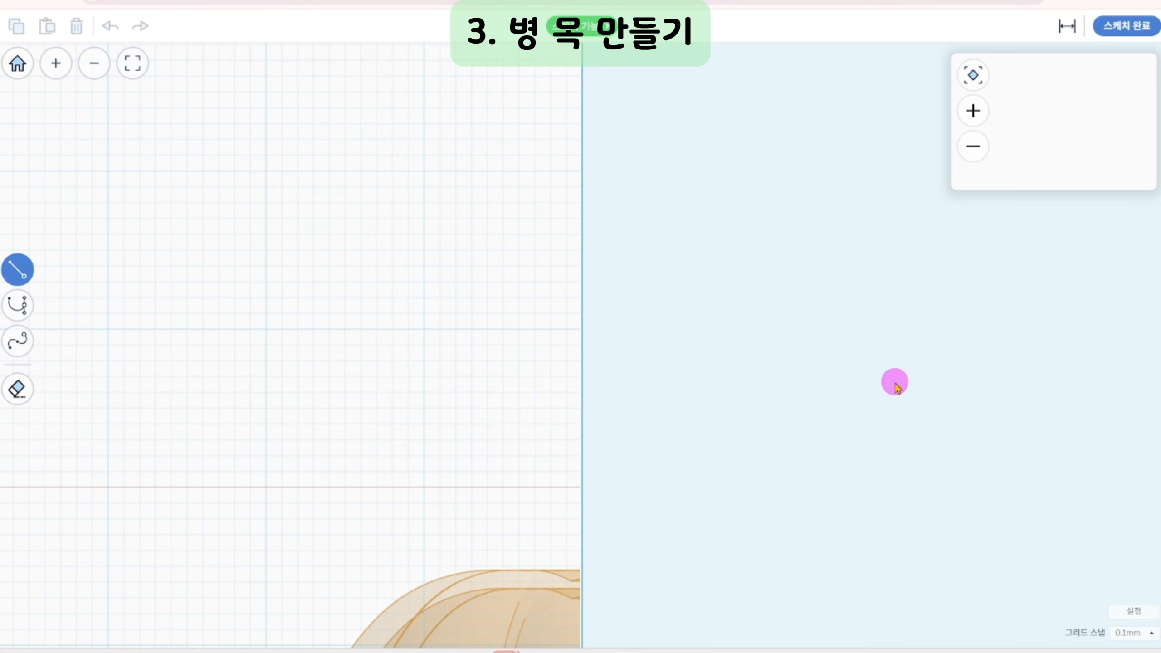
{"action": "left_click", "coordinate": [1133, 633]}
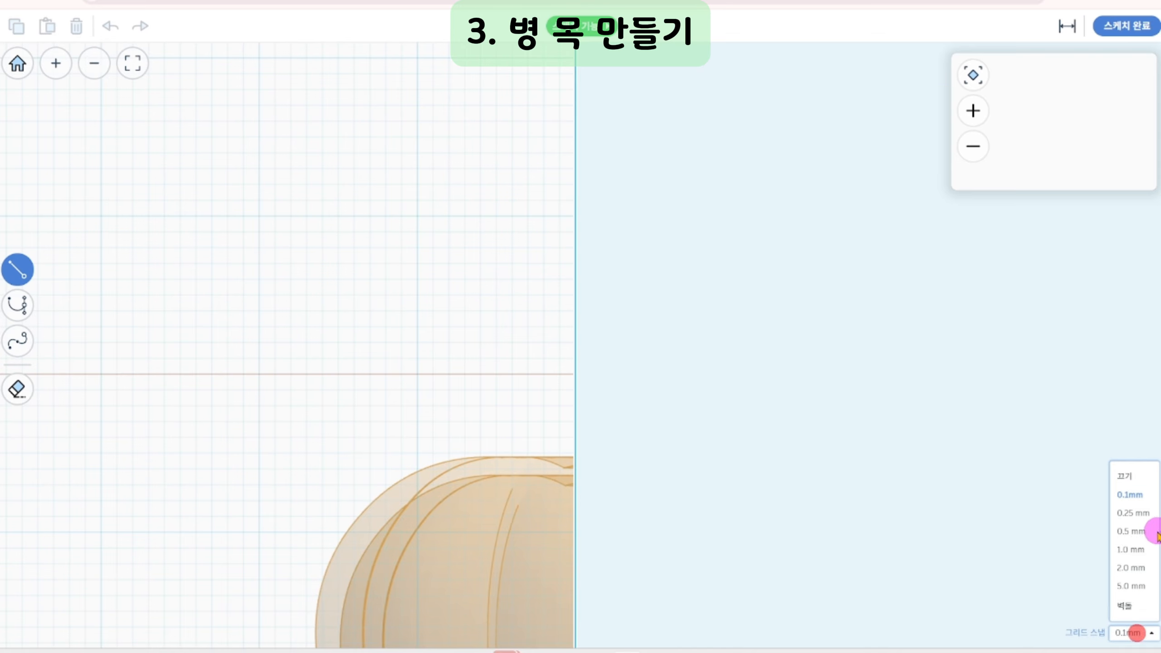
{"action": "left_click", "coordinate": [1139, 548]}
{"action": "left_click", "coordinate": [576, 121]}
{"action": "left_click", "coordinate": [354, 121]}
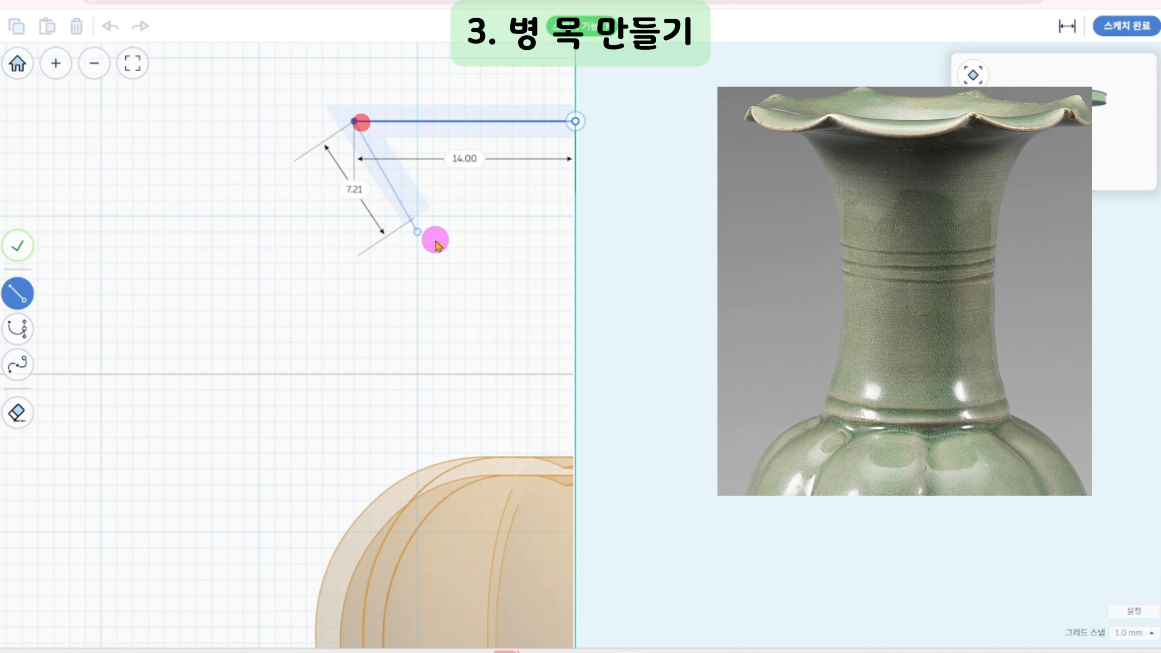
{"action": "left_click", "coordinate": [432, 247]}
{"action": "left_click", "coordinate": [449, 390]}
{"action": "left_click", "coordinate": [575, 580]}
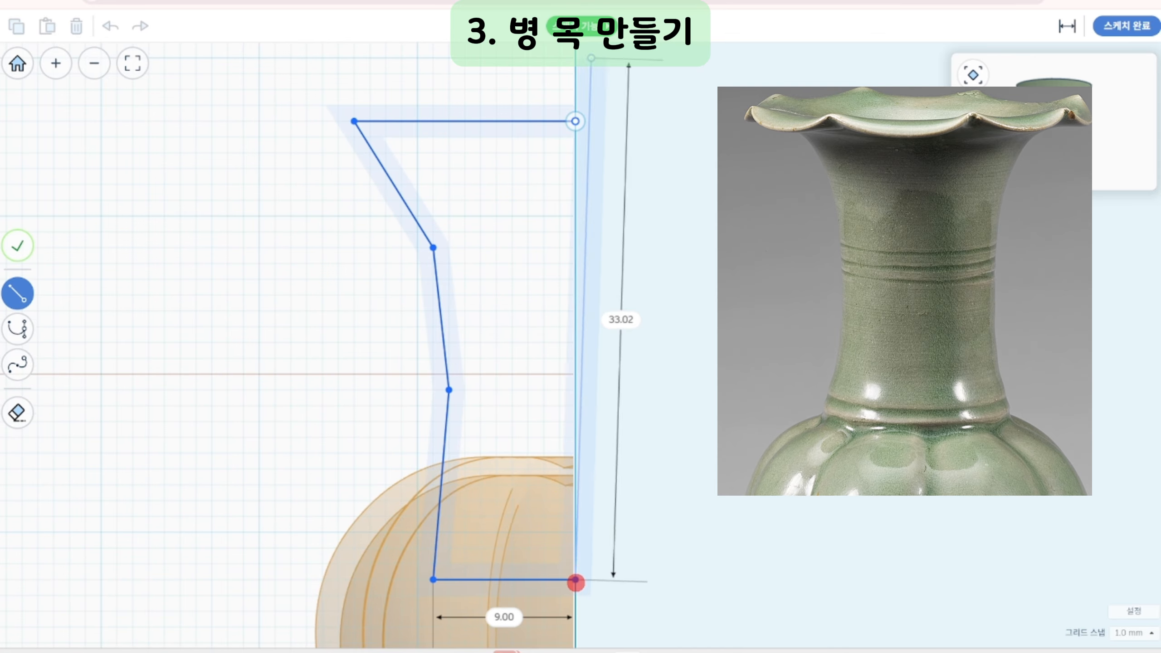
{"action": "left_click", "coordinate": [575, 121]}
Convert the two middle points on the neck profile's outer side into smooth curve points
{"action": "left_click", "coordinate": [474, 302]}
{"action": "left_click_drag", "start_coordinate": [358, 207], "coordinate": [471, 443]}
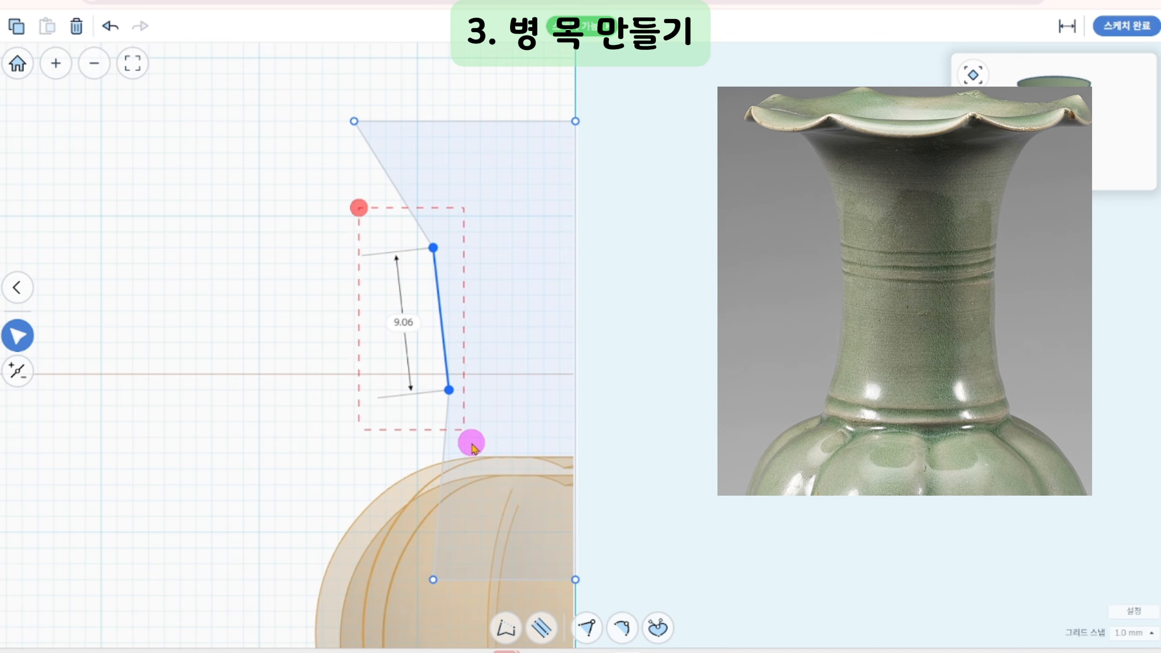
{"action": "left_click", "coordinate": [622, 627]}
{"action": "left_click", "coordinate": [167, 272]}
{"action": "middle_click_drag", "start_coordinate": [303, 319], "coordinate": [297, 262]}
{"action": "scroll", "coordinate": [297, 262], "scroll_direction": "down", "scroll_amount": 5}
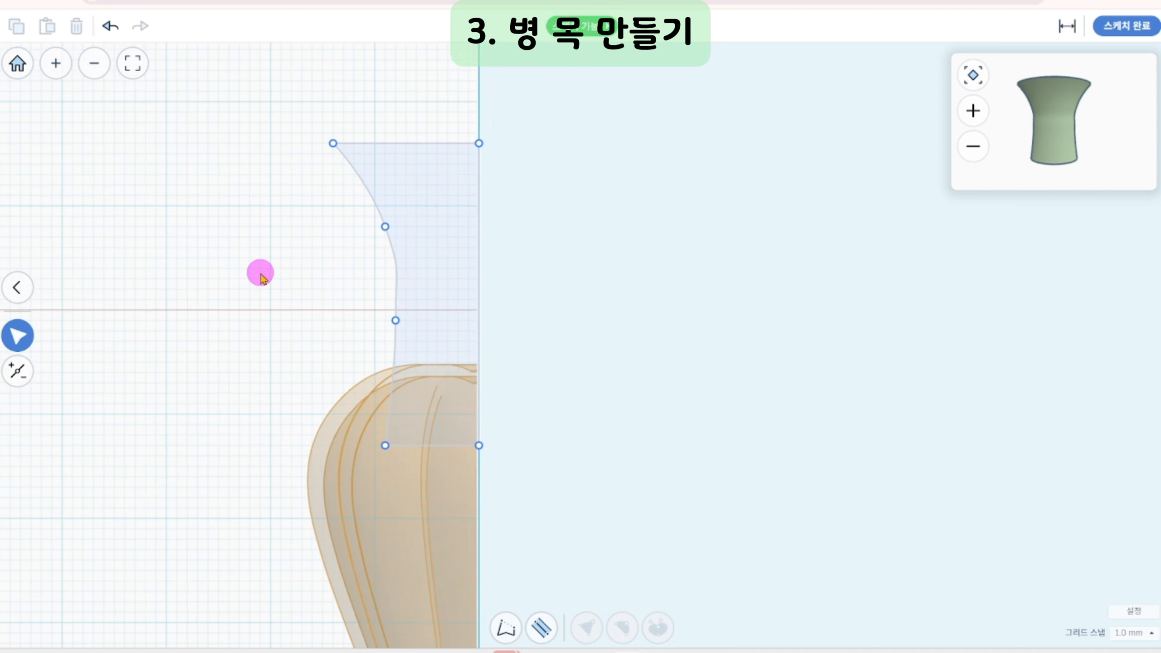
Reshape the neck's side curve by moving its middle segment inward, raising the upper point about 3 mm and adjusting its tangent handle
{"action": "scroll", "coordinate": [254, 288], "scroll_direction": "up", "scroll_amount": 1}
{"action": "left_click", "coordinate": [392, 258]}
{"action": "scroll", "coordinate": [384, 246], "scroll_direction": "up", "scroll_amount": 4}
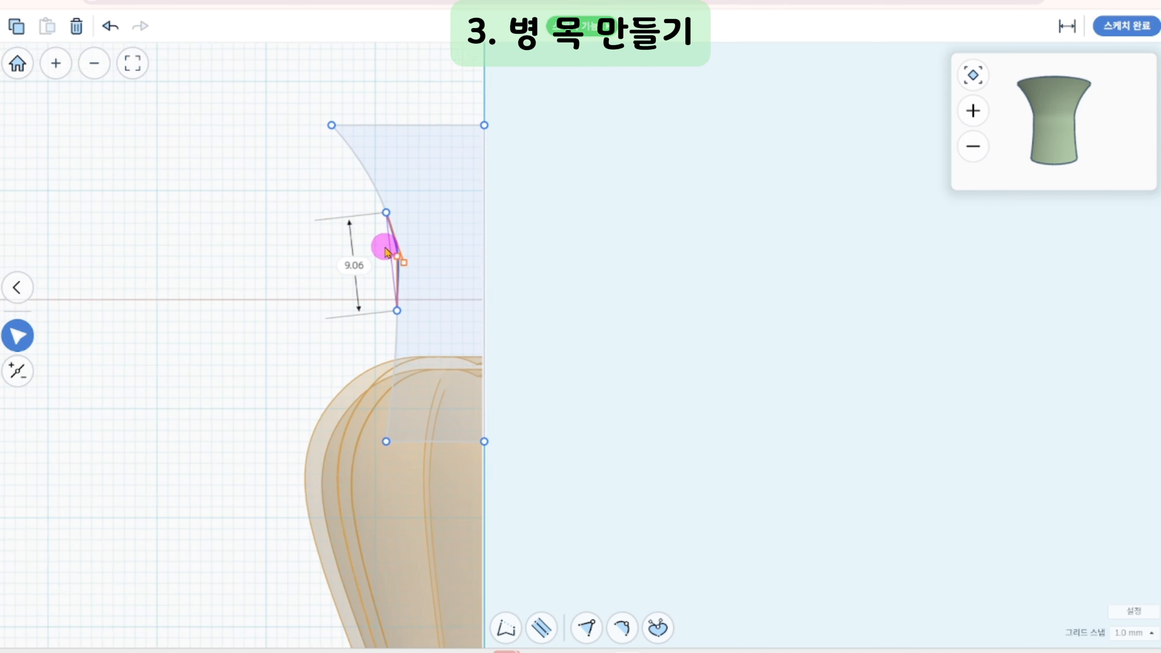
{"action": "left_click_drag", "start_coordinate": [397, 251], "coordinate": [414, 252]}
{"action": "left_click", "coordinate": [300, 265]}
{"action": "left_click_drag", "start_coordinate": [410, 212], "coordinate": [403, 153]}
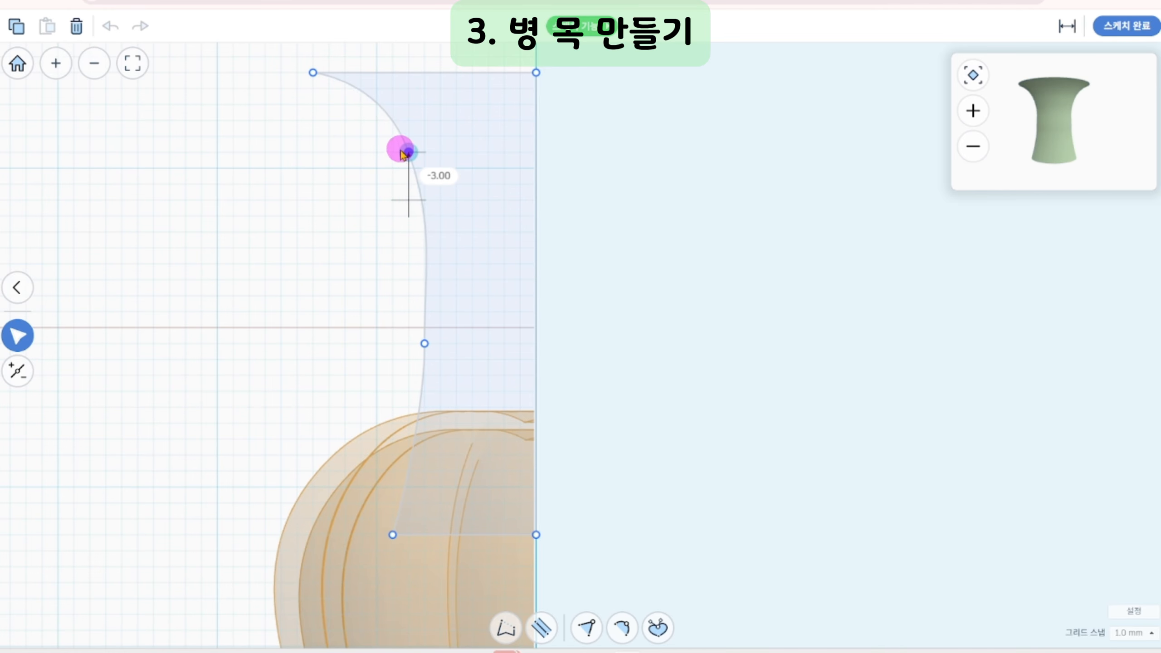
{"action": "left_click_drag", "start_coordinate": [366, 79], "coordinate": [372, 97]}
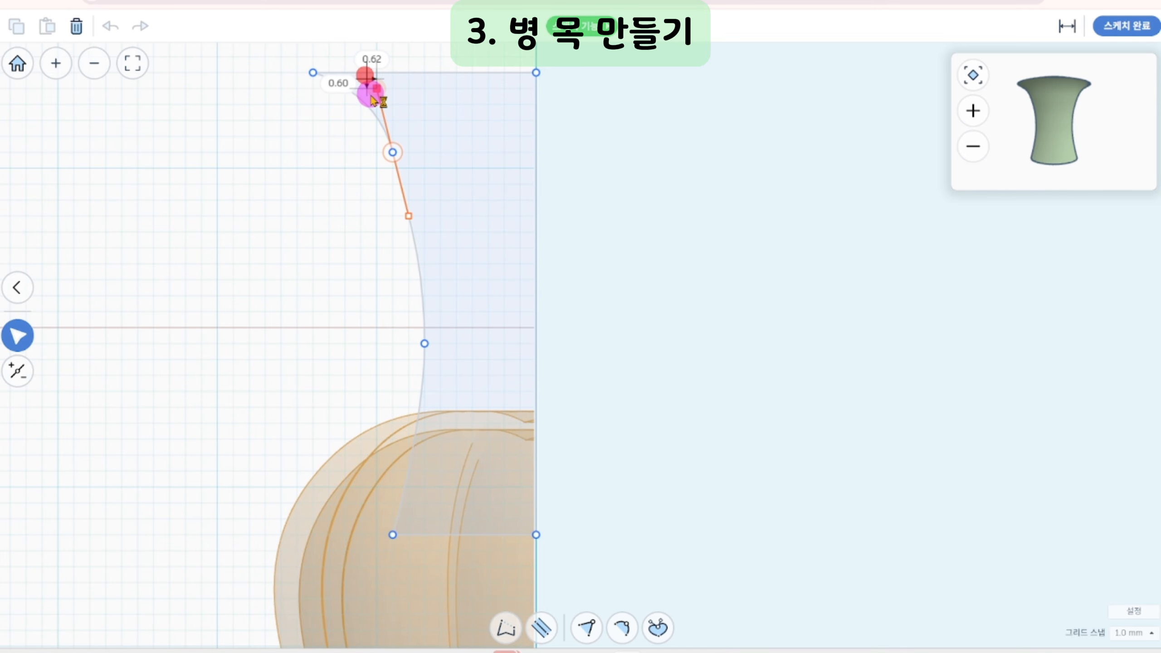
With the grid snap at 0.1 mm, shift the neck's waist point slightly inward and up and refine the upper point's tangent
{"action": "left_click", "coordinate": [1138, 632]}
{"action": "left_click", "coordinate": [1134, 490]}
{"action": "left_click_drag", "start_coordinate": [424, 344], "coordinate": [433, 333]}
{"action": "left_click_drag", "start_coordinate": [425, 216], "coordinate": [426, 215]}
{"action": "left_click", "coordinate": [425, 524]}
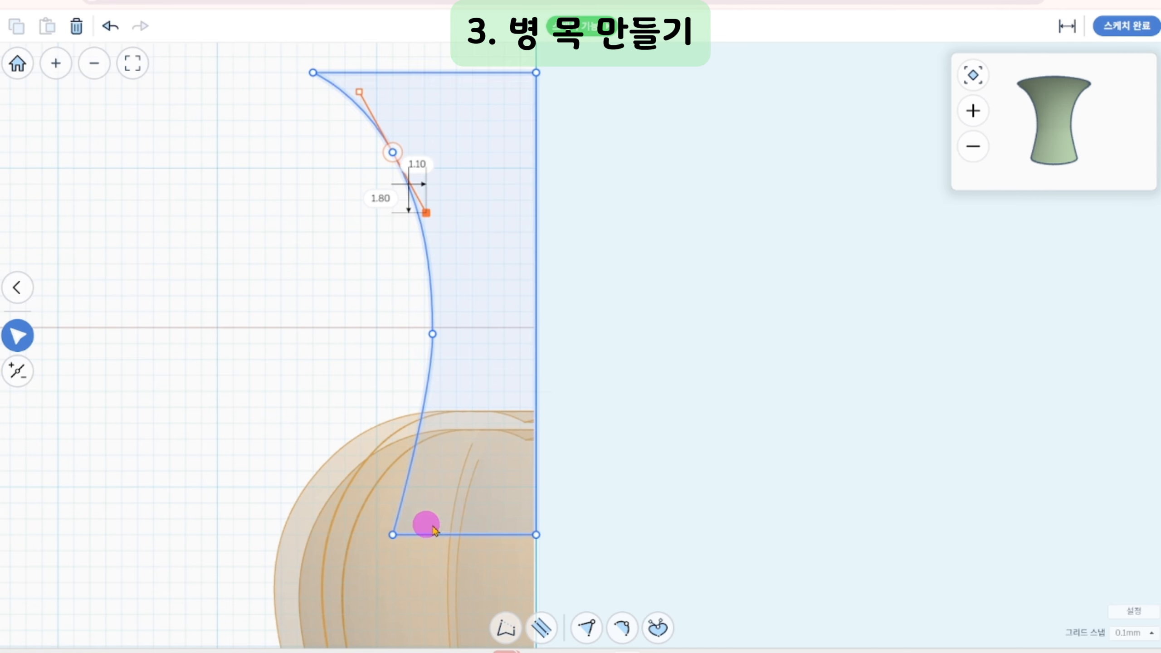
Raise the neck profile's bottom edge slightly inside the body and finish the sketch
{"action": "left_click", "coordinate": [483, 535]}
{"action": "left_click", "coordinate": [571, 537]}
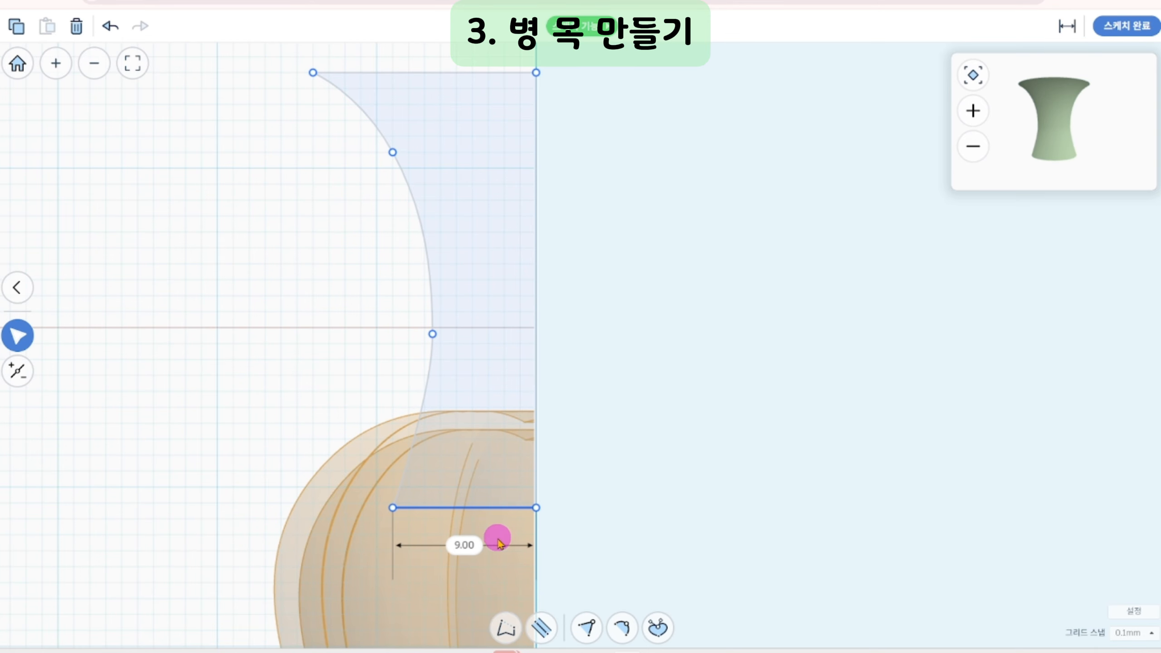
{"action": "scroll", "coordinate": [366, 342], "scroll_direction": "down", "scroll_amount": 5}
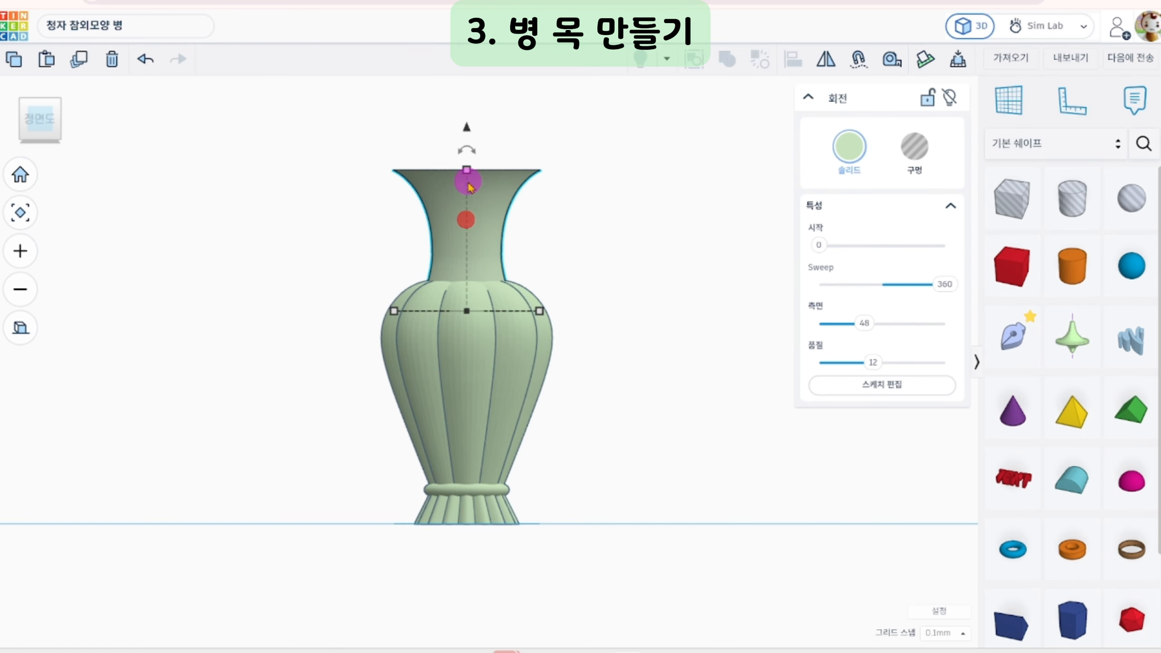
Narrow and stretch the neck to about 31.3 mm high, and duplicate it in place as a hole
{"action": "left_click_drag", "start_coordinate": [466, 177], "coordinate": [478, 149]}
{"action": "left_click", "coordinate": [676, 311]}
{"action": "left_click", "coordinate": [475, 158]}
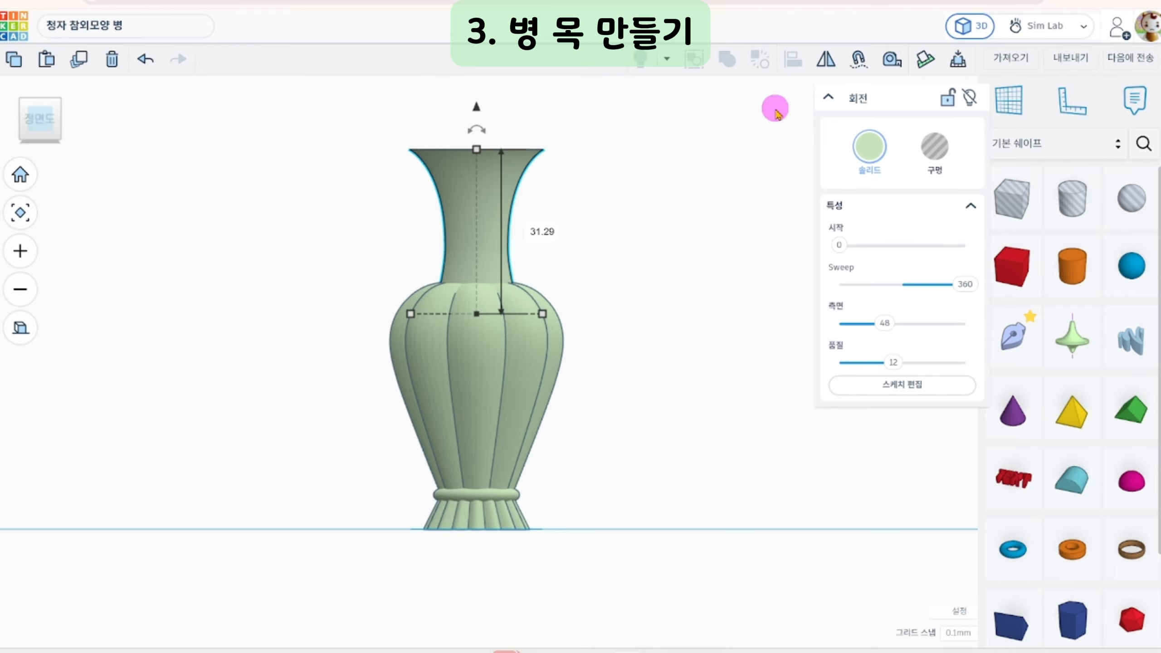
{"action": "left_click", "coordinate": [935, 146]}
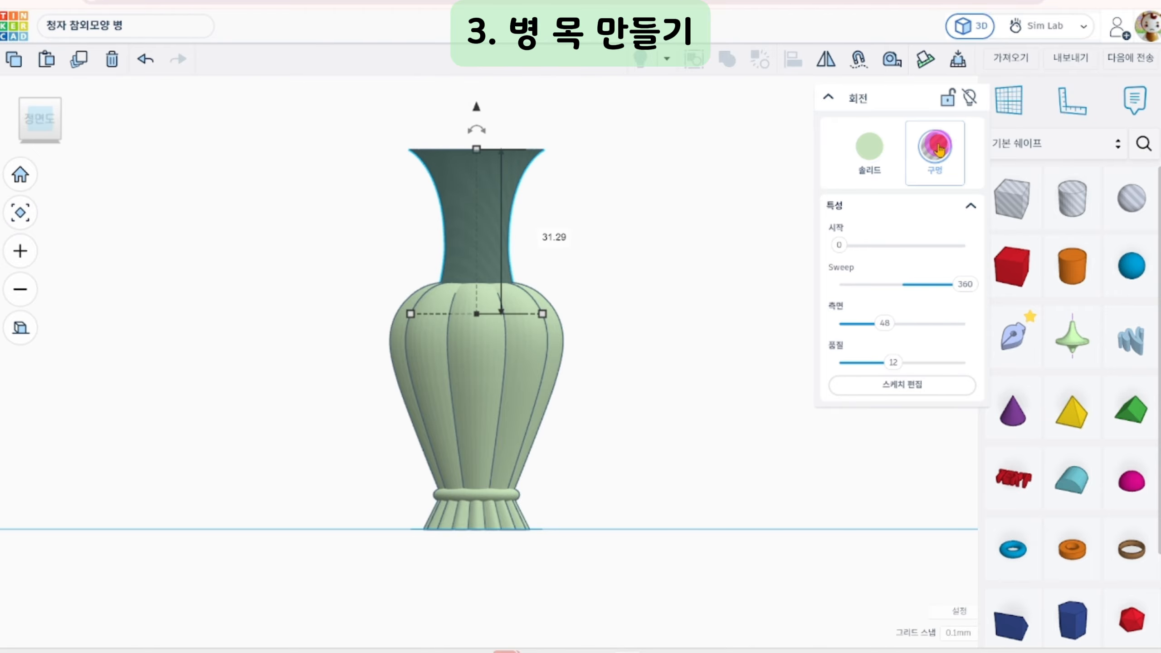
In the hole's sketch, select all three segments of the side curve together and offset them inward by about 1.1 mm
{"action": "left_click", "coordinate": [924, 386]}
{"action": "left_click", "coordinate": [624, 295]}
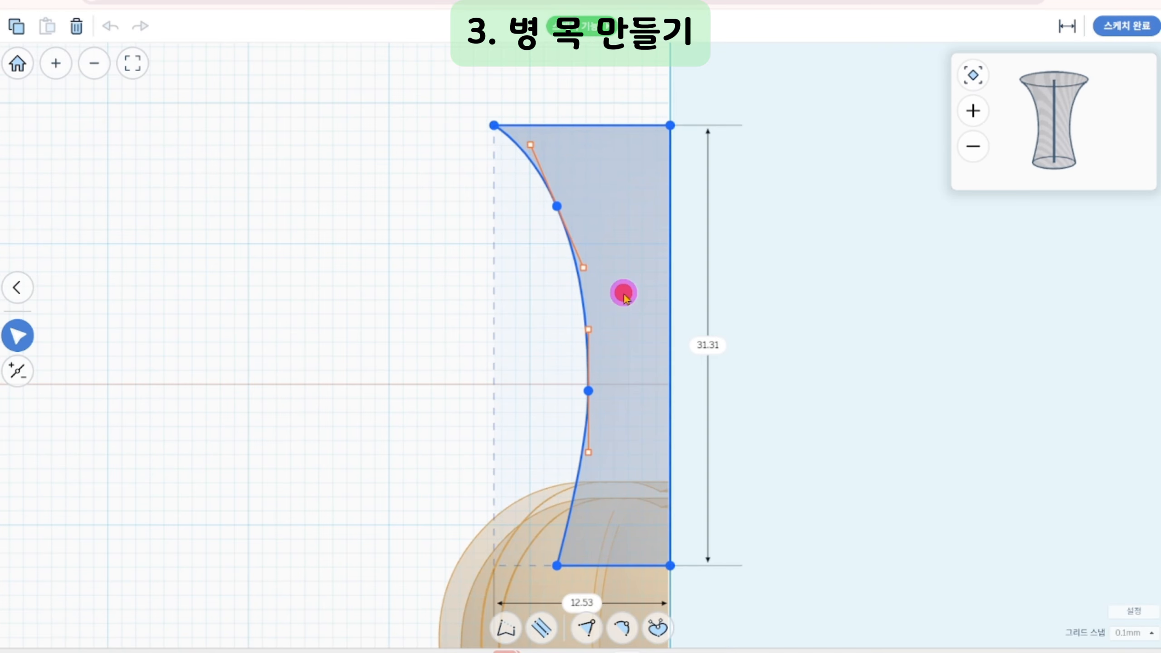
{"action": "left_click", "coordinate": [816, 305]}
{"action": "left_click", "coordinate": [579, 273]}
{"action": "left_click", "coordinate": [535, 168]}
{"action": "left_click", "coordinate": [585, 447]}
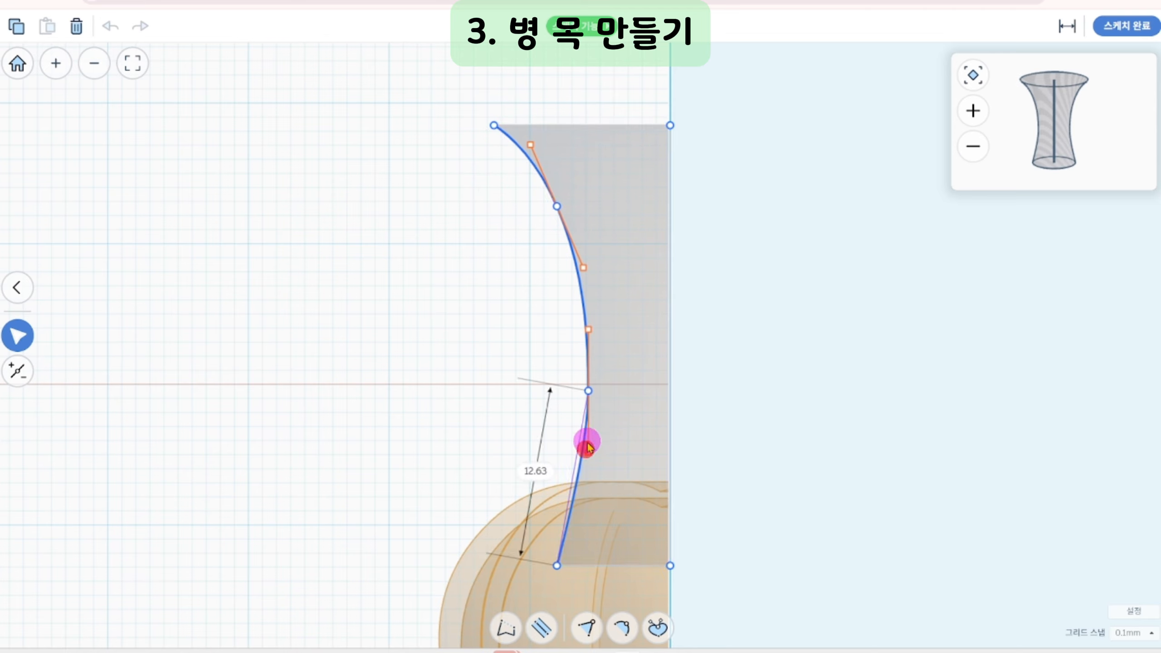
{"action": "left_click_drag", "start_coordinate": [589, 447], "coordinate": [591, 478]}
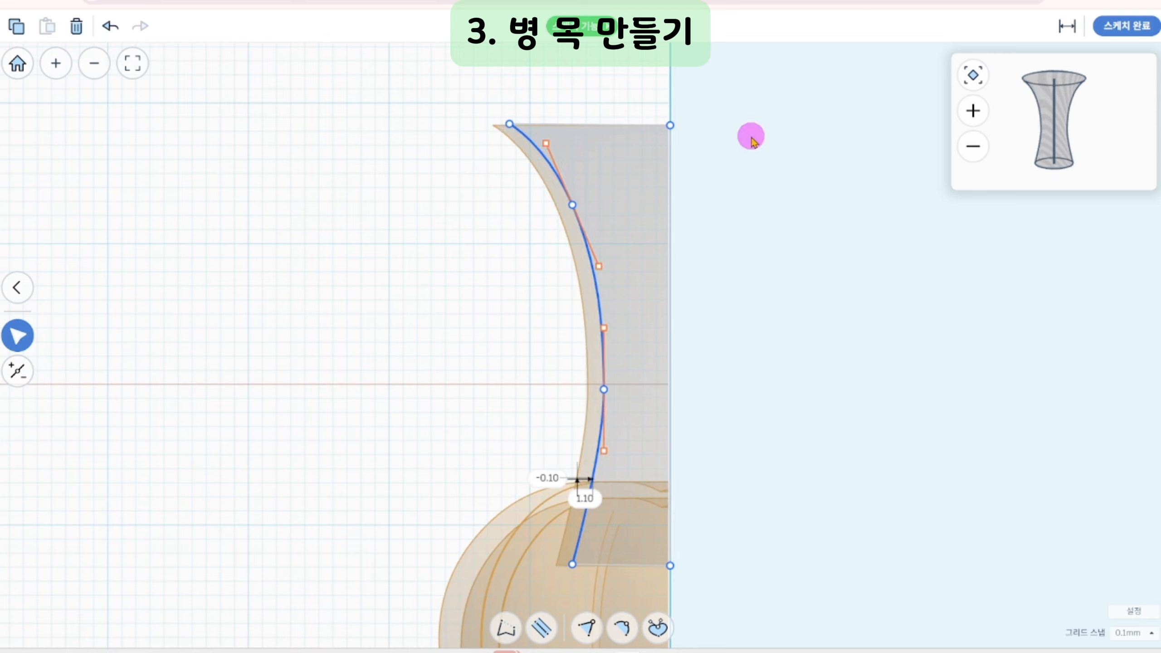
Extend the hole profile beyond the neck, moving the top edge 1.8 mm up and the bottom edge a similar distance down
{"action": "left_click", "coordinate": [632, 124]}
{"action": "left_click_drag", "start_coordinate": [633, 123], "coordinate": [637, 117]}
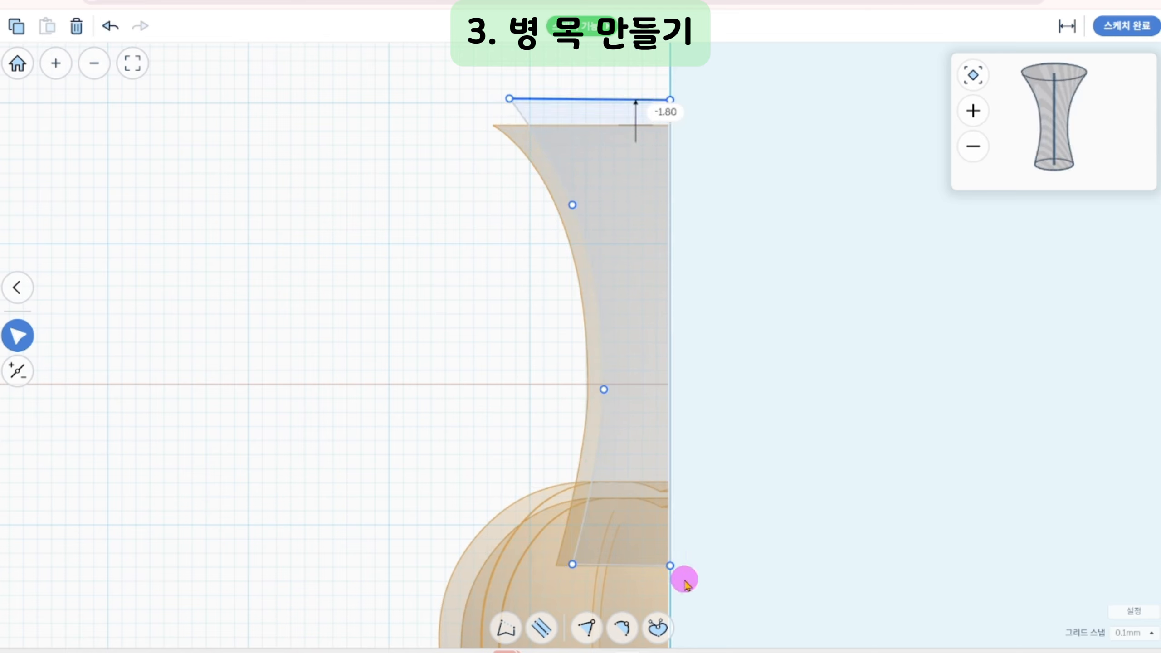
{"action": "left_click", "coordinate": [630, 564]}
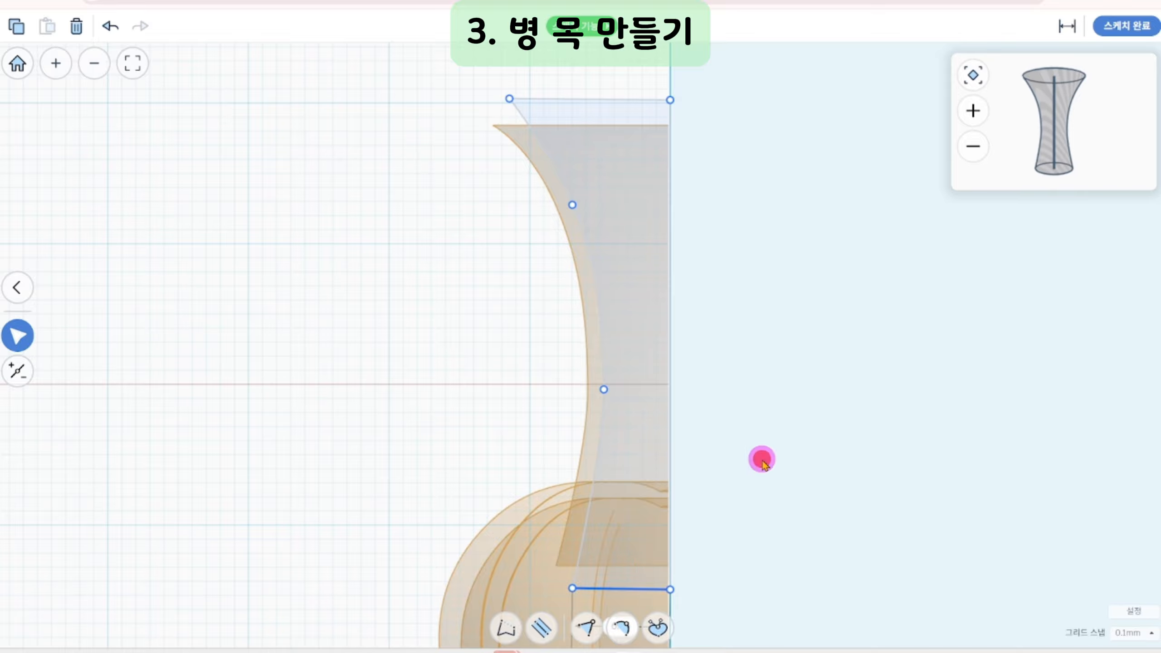
Shift the middle segment of the hole's side curve 0.4 mm inward and finish the sketch
{"action": "left_click", "coordinate": [587, 262]}
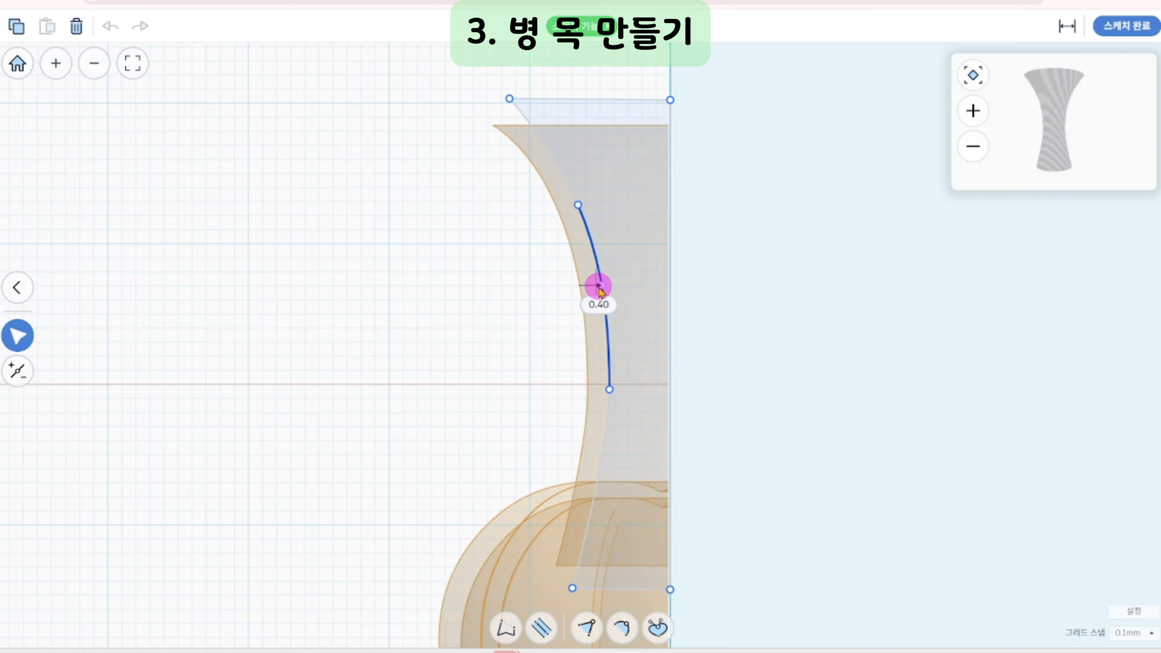
{"action": "left_click", "coordinate": [1106, 28]}
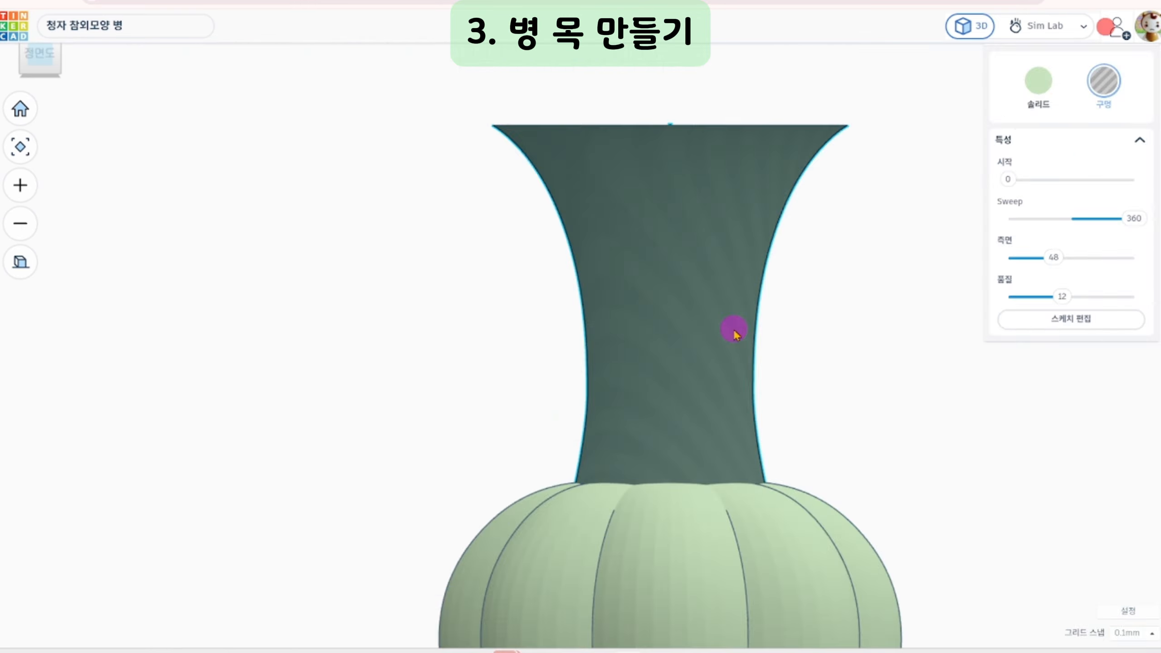
Place a narrow cylinder hole along the neck's central axis to fill the empty core of the neck hole
{"action": "left_click", "coordinate": [495, 177]}
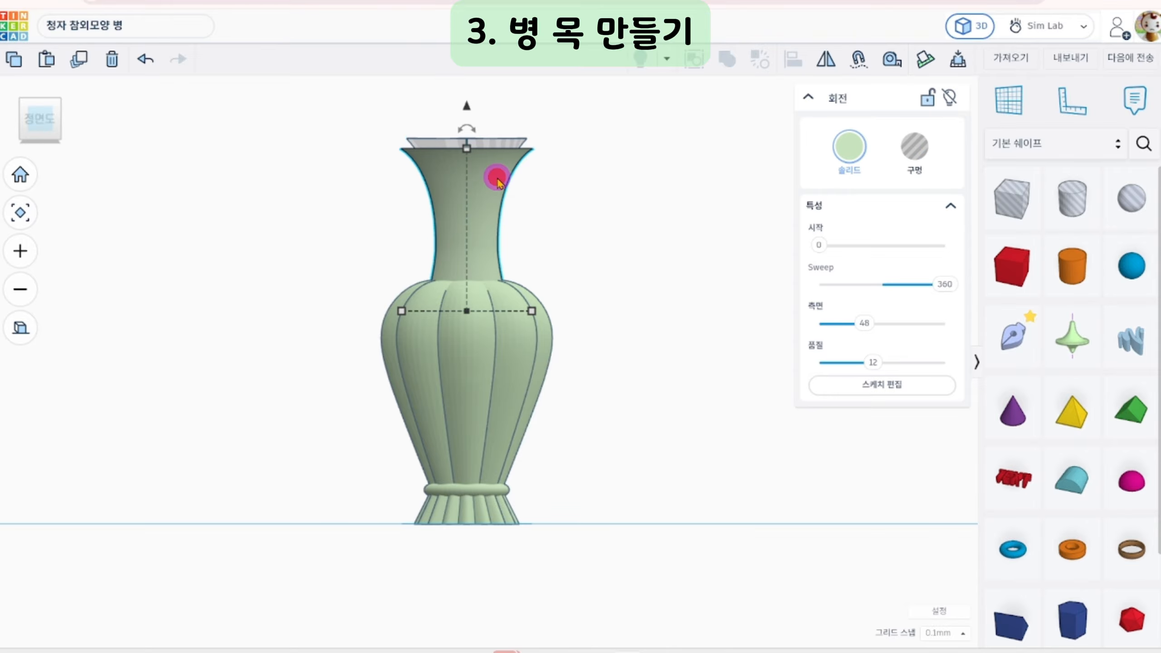
{"action": "left_click", "coordinate": [848, 383]}
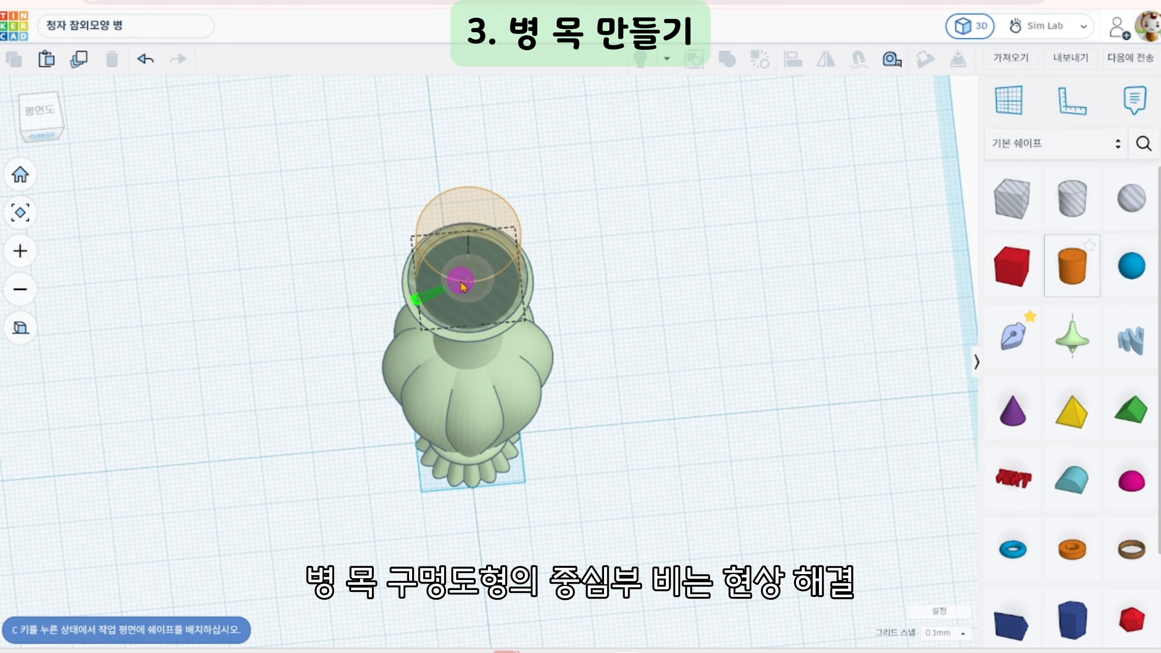
{"action": "left_click", "coordinate": [473, 281]}
{"action": "right_click_drag", "start_coordinate": [565, 326], "coordinate": [526, 138]}
{"action": "middle_click_drag", "start_coordinate": [517, 210], "coordinate": [550, 305]}
{"action": "left_click_drag", "start_coordinate": [507, 153], "coordinate": [518, 477], "text": "shift"}
{"action": "left_click_drag", "start_coordinate": [515, 352], "coordinate": [513, 343], "text": "shift"}
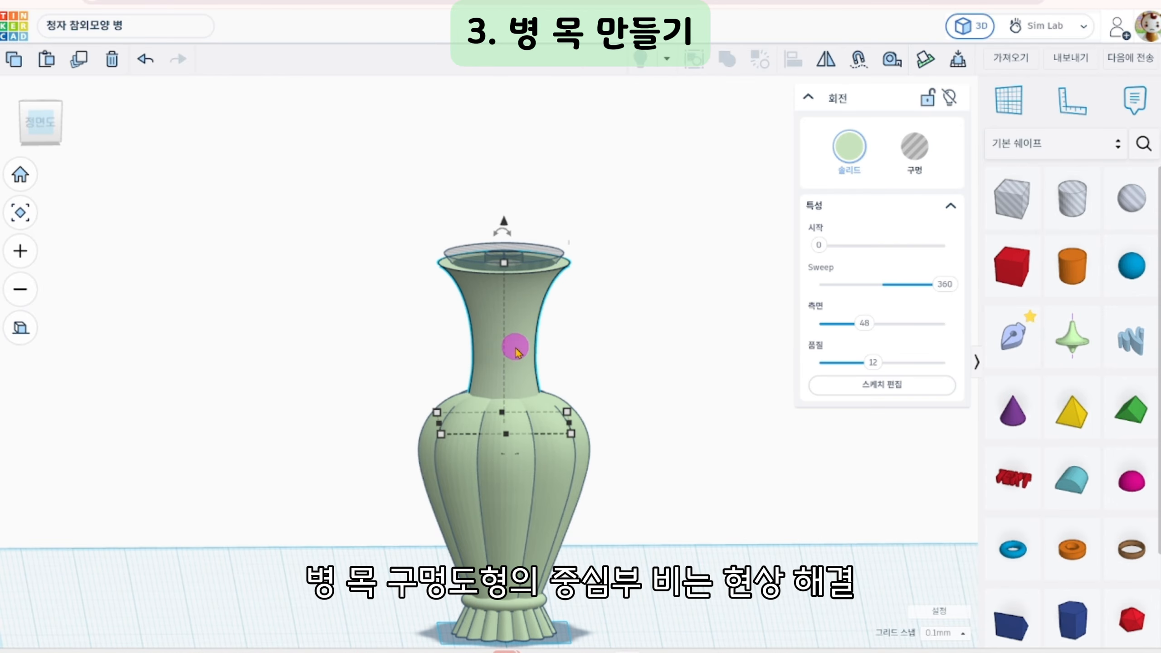
Ungroup the lower bottle bundle and its nested groups into their individual solid and hole shapes
{"action": "left_click", "coordinate": [552, 500], "text": "shift"}
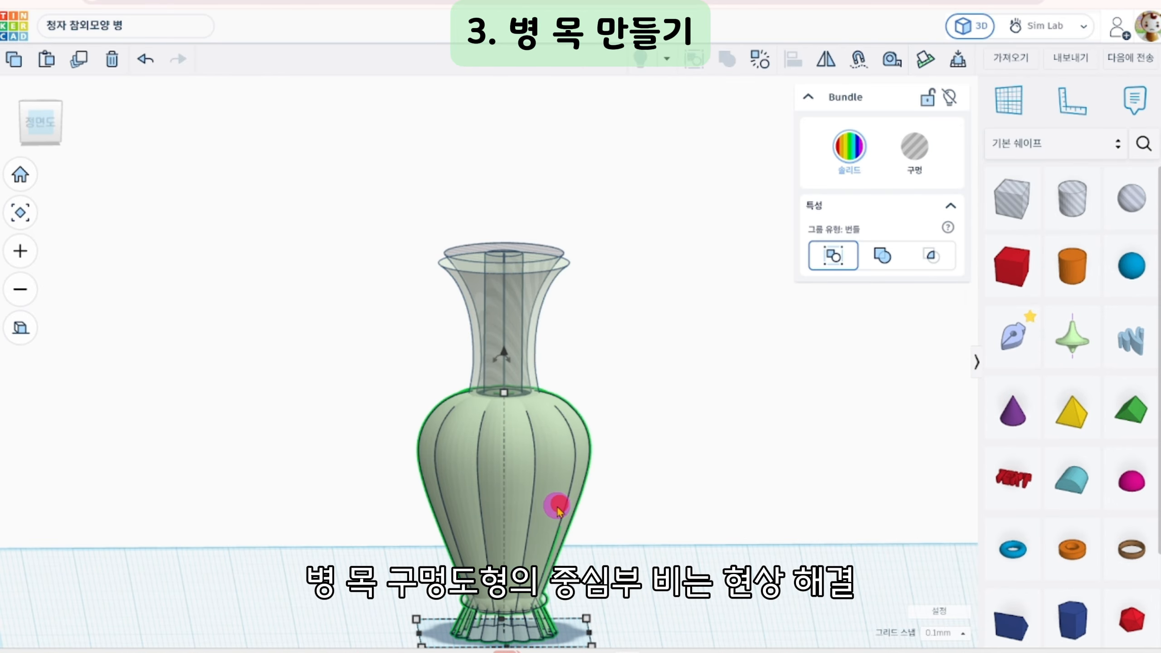
{"action": "left_click", "coordinate": [534, 479], "text": "shift"}
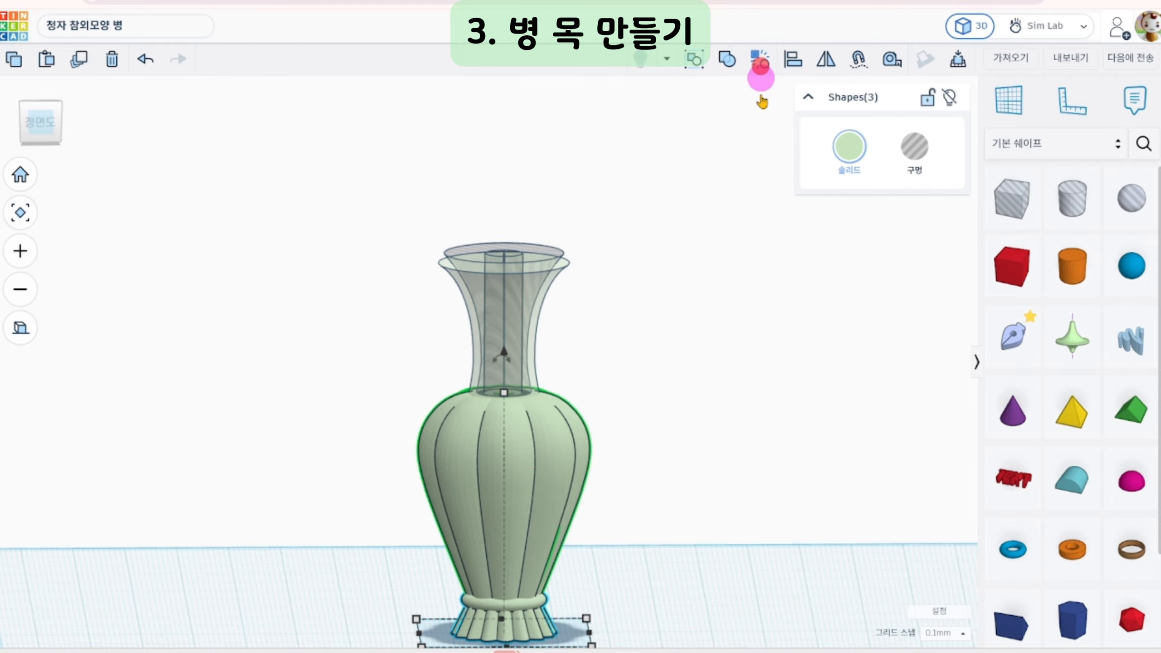
{"action": "left_click", "coordinate": [759, 62]}
{"action": "left_click", "coordinate": [40, 132]}
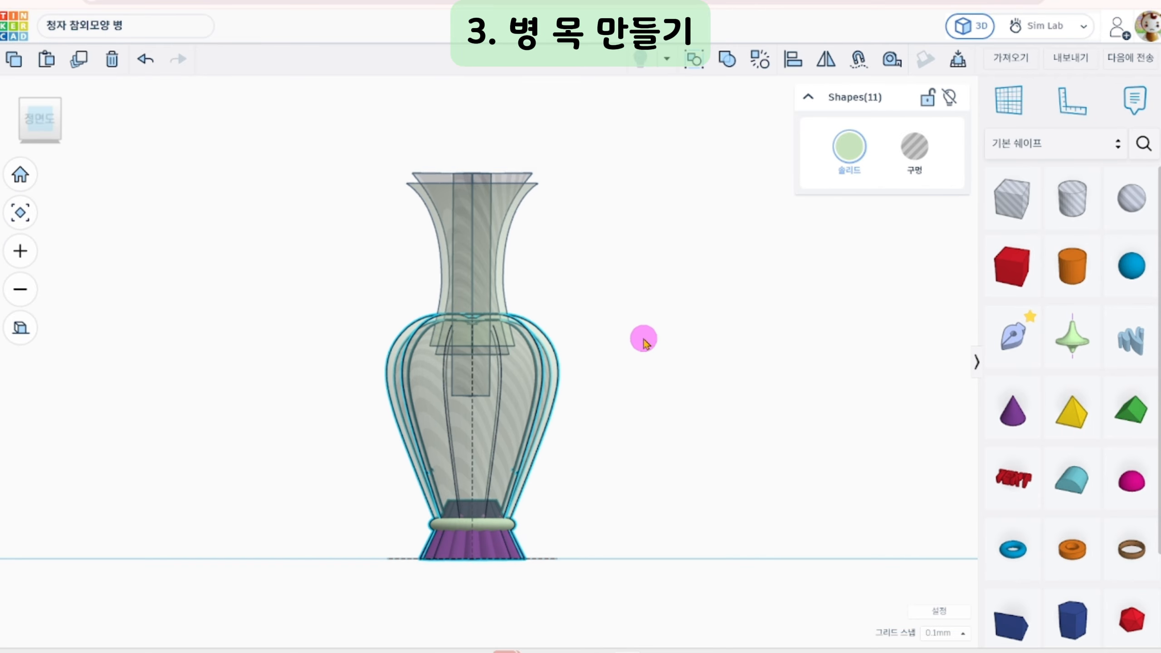
Select all the bottle's solids and holes and combine them into one Union group
{"action": "left_click", "coordinate": [595, 500]}
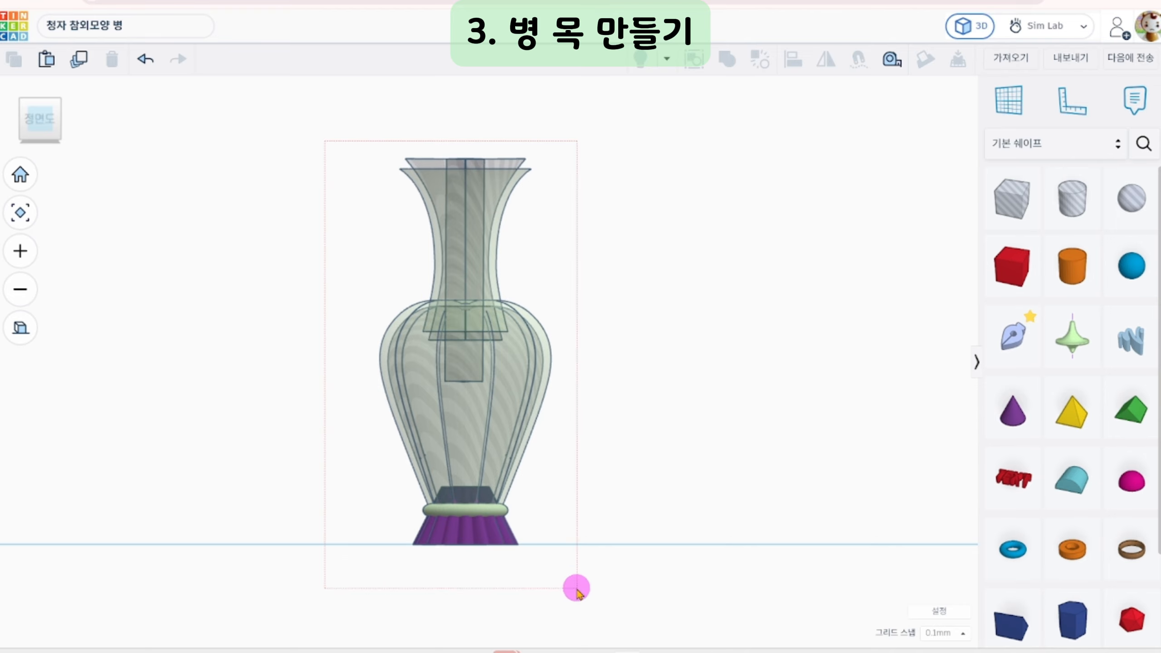
{"action": "left_click_drag", "start_coordinate": [577, 589], "coordinate": [577, 589]}
{"action": "left_click", "coordinate": [728, 73]}
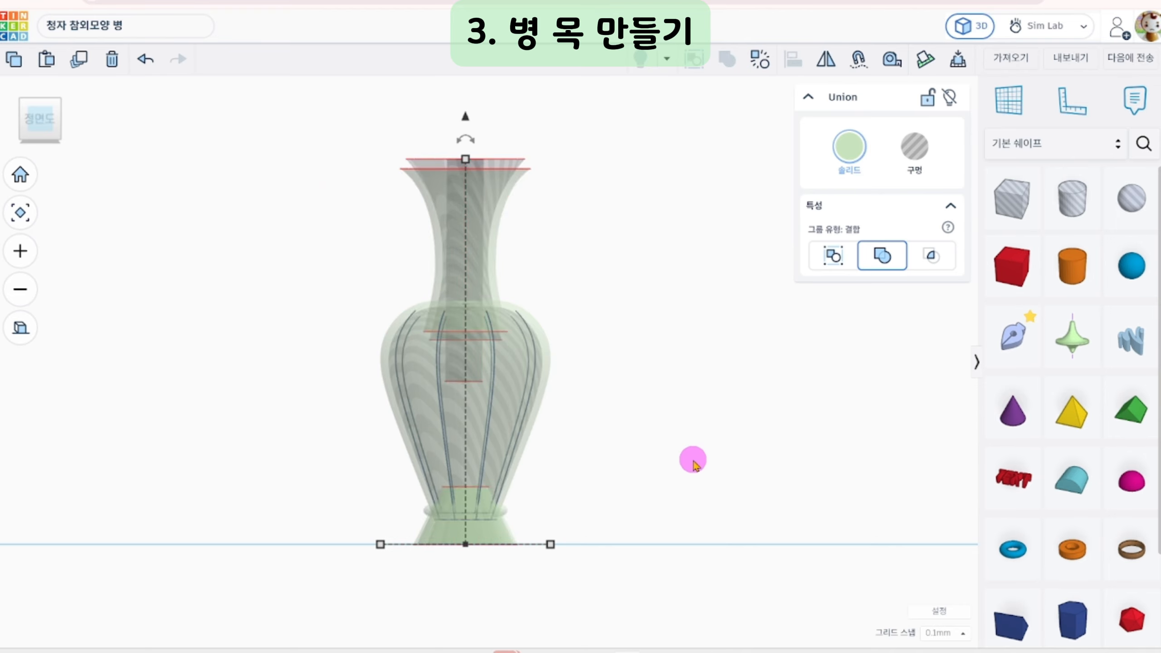
{"action": "right_click_drag", "start_coordinate": [666, 369], "coordinate": [704, 352]}
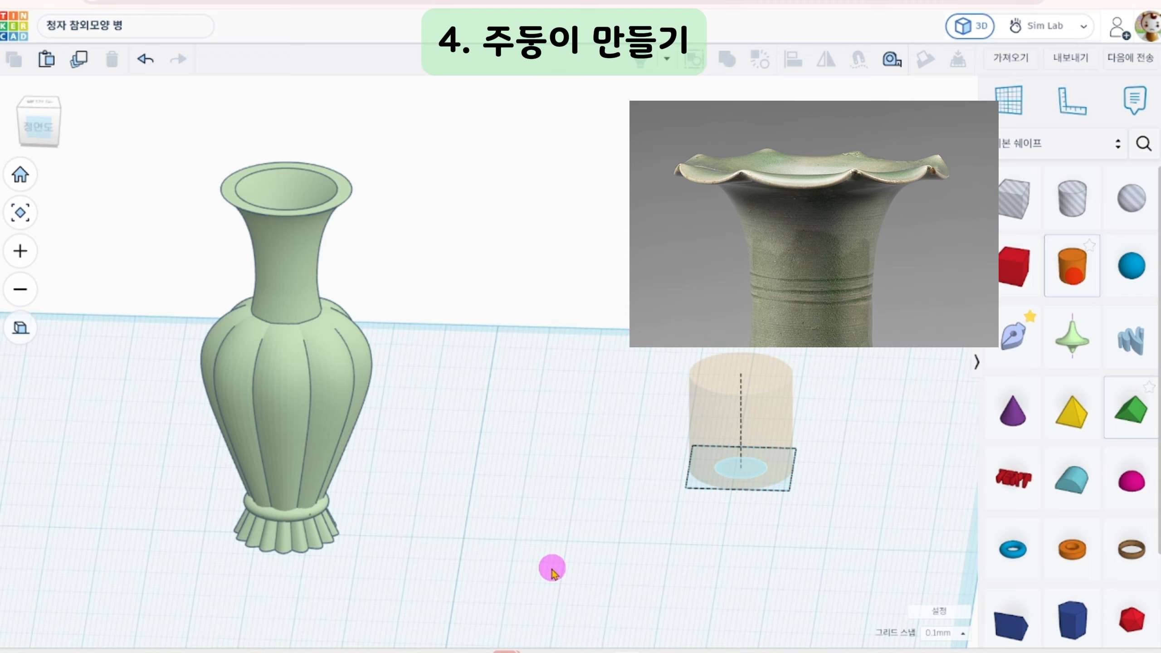
Place a cylinder beside the bottle, widen it and reduce its height to form the mouth's base shape
{"action": "left_click", "coordinate": [469, 528]}
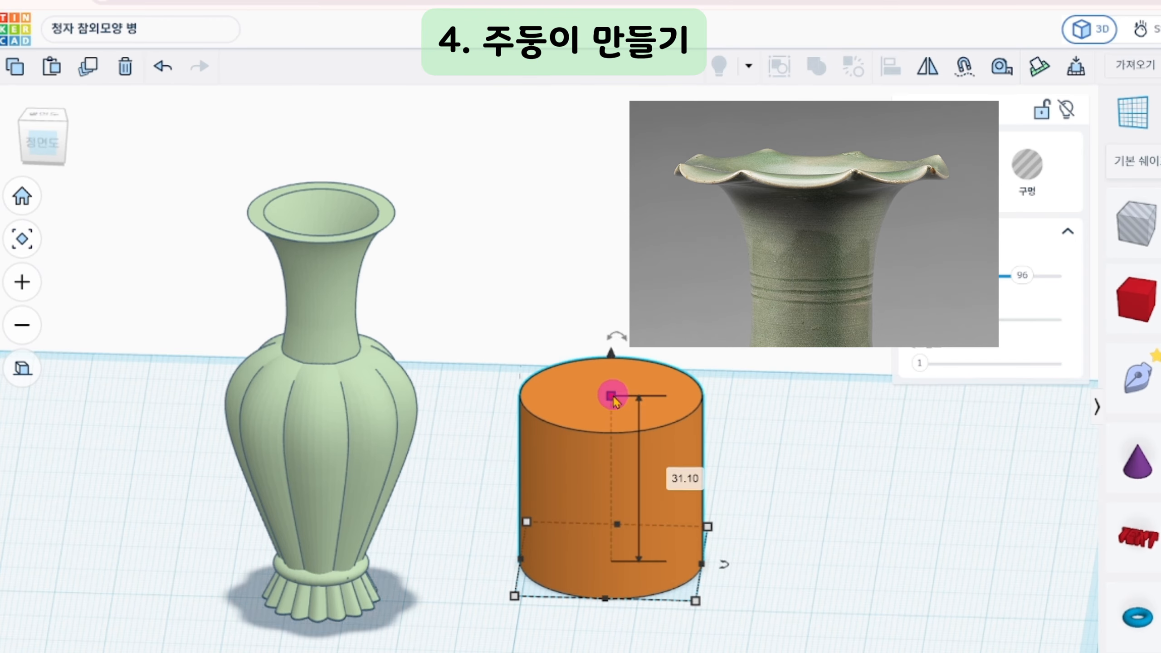
{"action": "left_click_drag", "start_coordinate": [612, 394], "coordinate": [622, 472]}
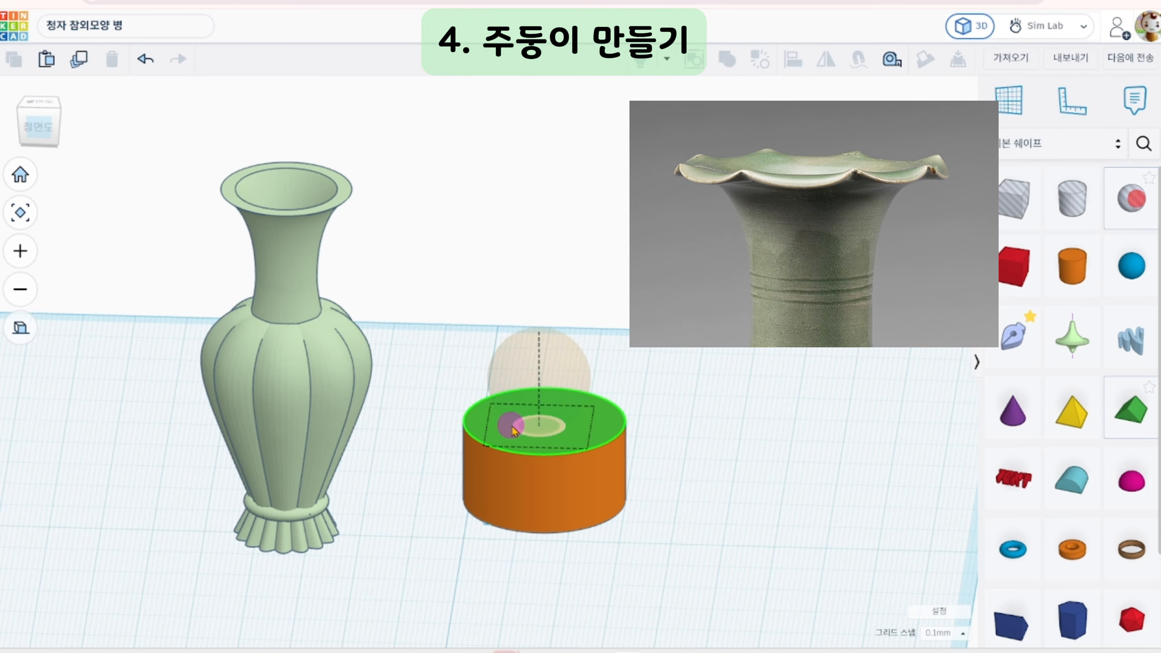
Place a sphere hole on top of the mouth cylinder and stretch it into a long, narrow ellipsoid
{"action": "left_click", "coordinate": [556, 433]}
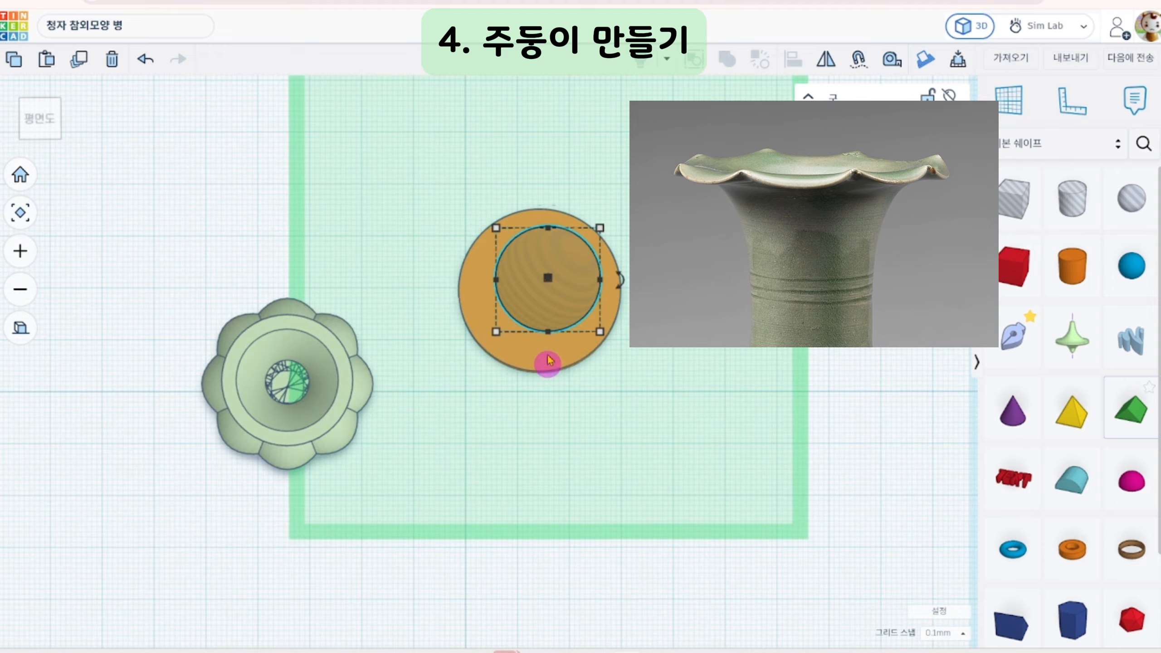
{"action": "left_click_drag", "start_coordinate": [547, 360], "coordinate": [547, 485]}
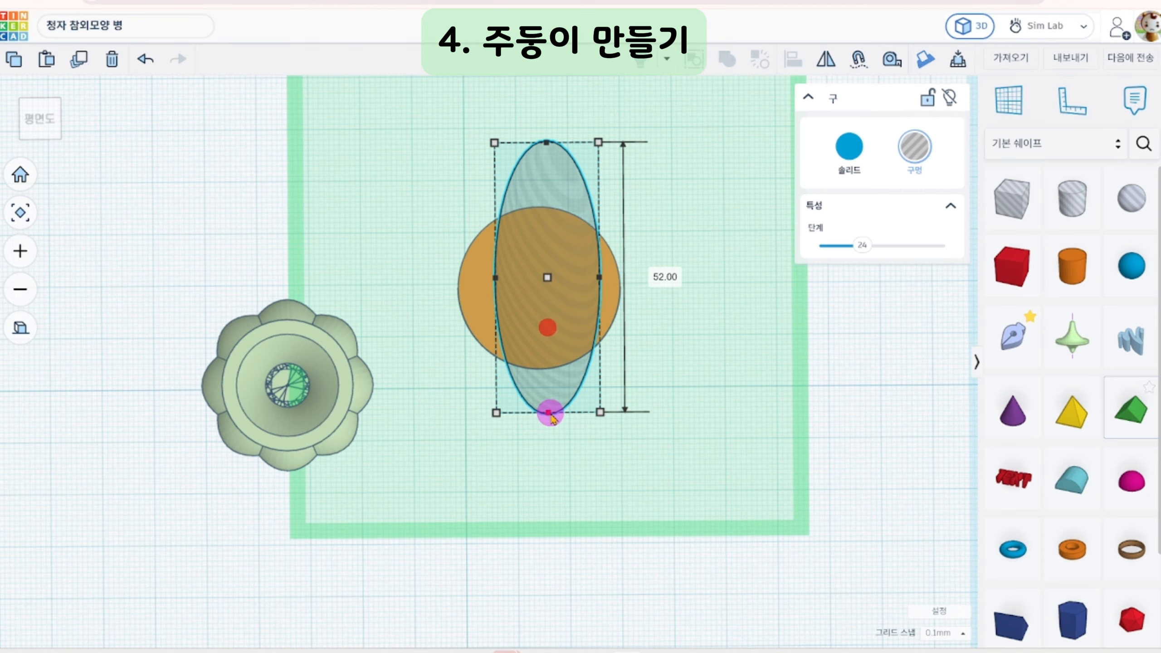
{"action": "left_click_drag", "start_coordinate": [598, 285], "coordinate": [582, 283]}
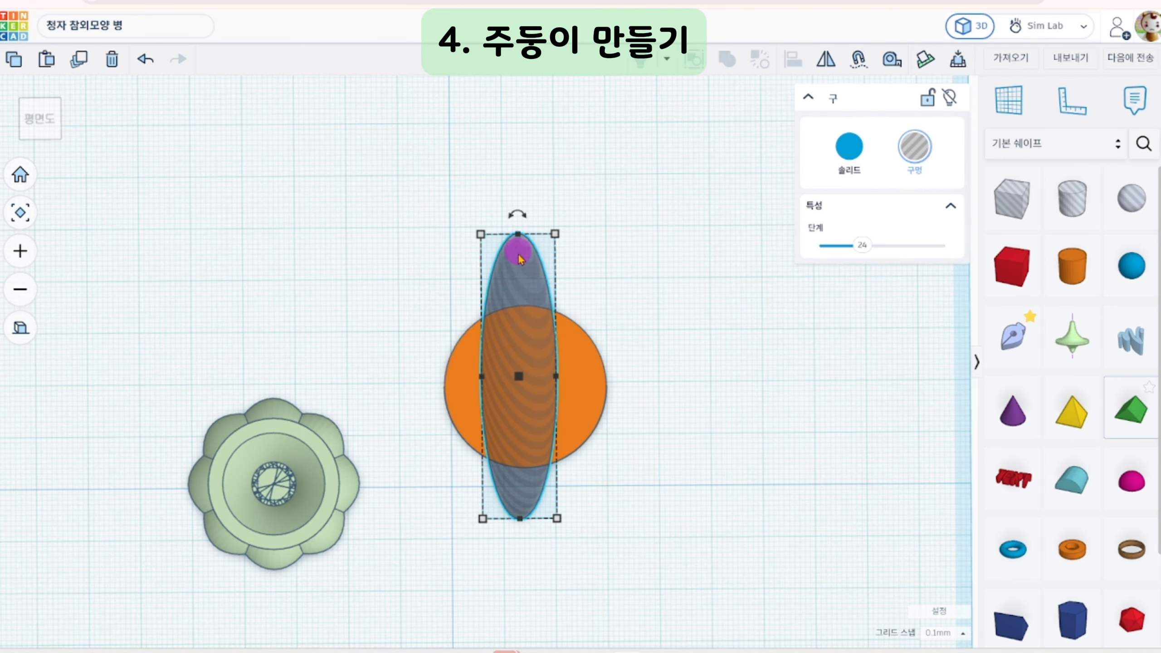
Make rotated duplicates of the ellipsoid hole to form an evenly spaced eight-pointed star of four ellipsoids
{"action": "left_click_drag", "start_coordinate": [519, 214], "coordinate": [603, 277]}
{"action": "left_click", "coordinate": [71, 57]}
{"action": "left_click", "coordinate": [70, 57]}
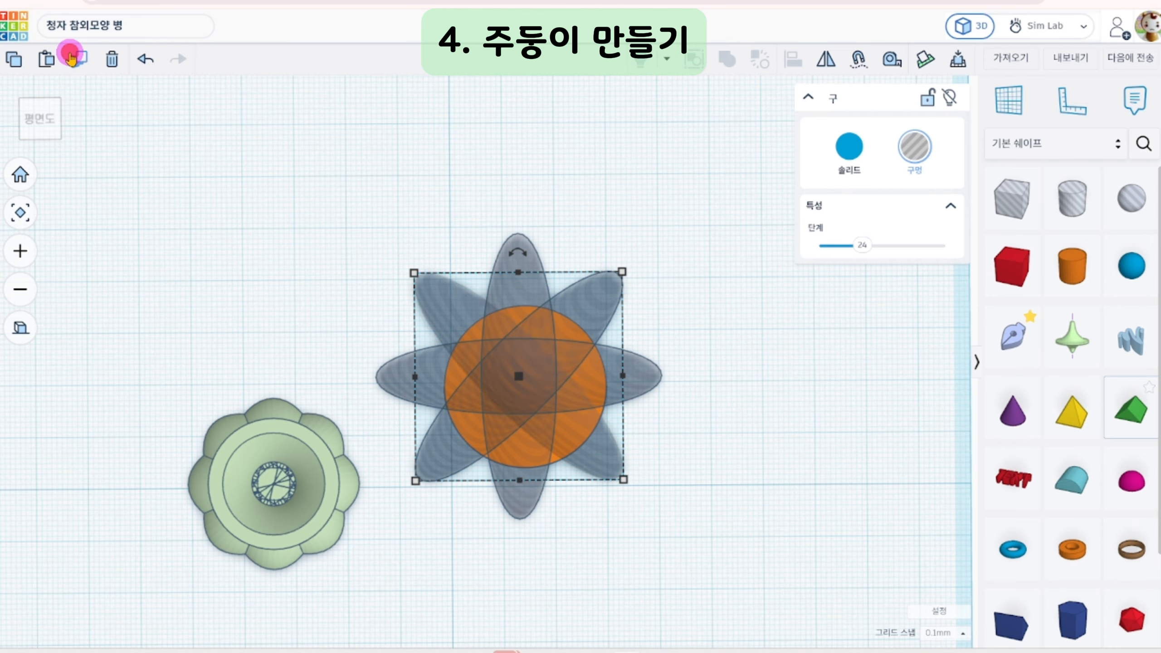
Select the cylinder and all the ellipsoid holes and center-align them along both horizontal directions
{"action": "left_click_drag", "start_coordinate": [746, 96], "coordinate": [389, 521]}
{"action": "left_click", "coordinate": [796, 63]}
{"action": "left_click", "coordinate": [519, 220]}
{"action": "left_click", "coordinate": [679, 379]}
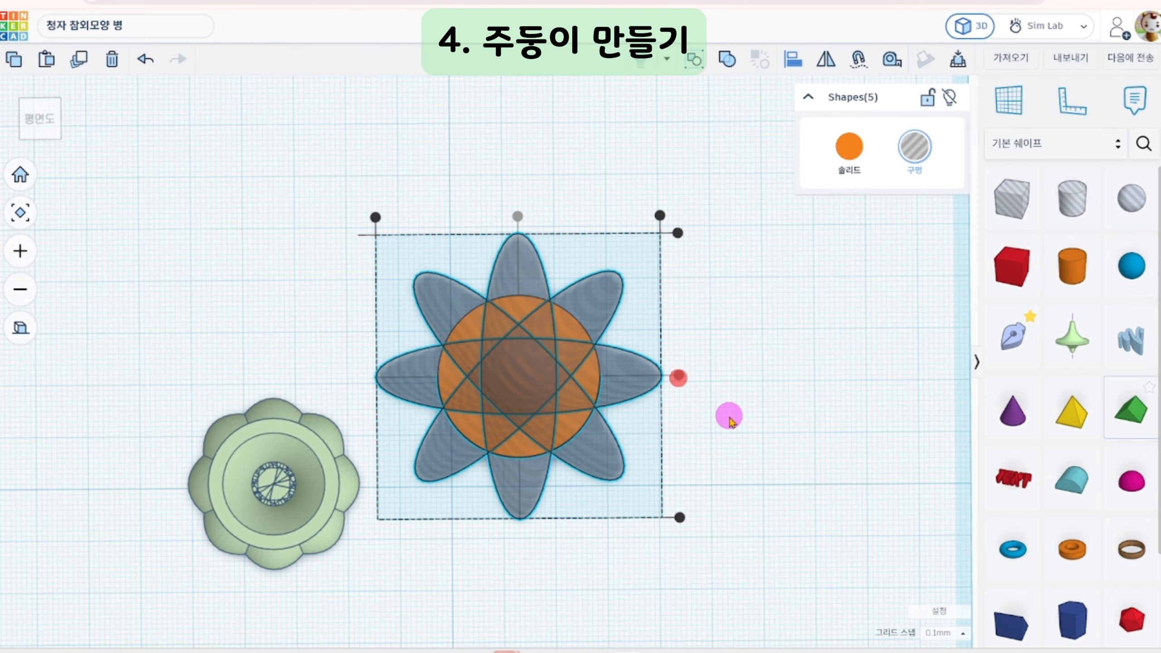
{"action": "left_click", "coordinate": [707, 427]}
Widen and flatten the set of ellipsoid holes and sink it into the upper part of the cylinder
{"action": "left_click_drag", "start_coordinate": [41, 130], "coordinate": [39, 109]}
{"action": "left_click", "coordinate": [39, 122]}
{"action": "left_click", "coordinate": [530, 481]}
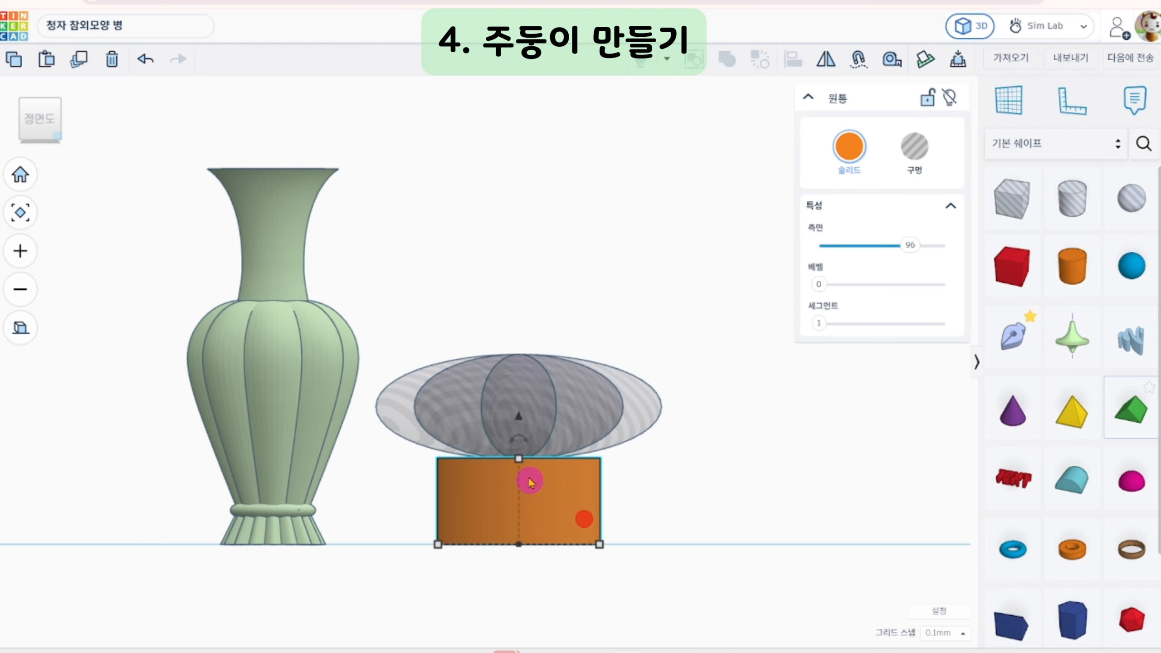
{"action": "left_click", "coordinate": [521, 359]}
{"action": "left_click_drag", "start_coordinate": [516, 340], "coordinate": [560, 490]}
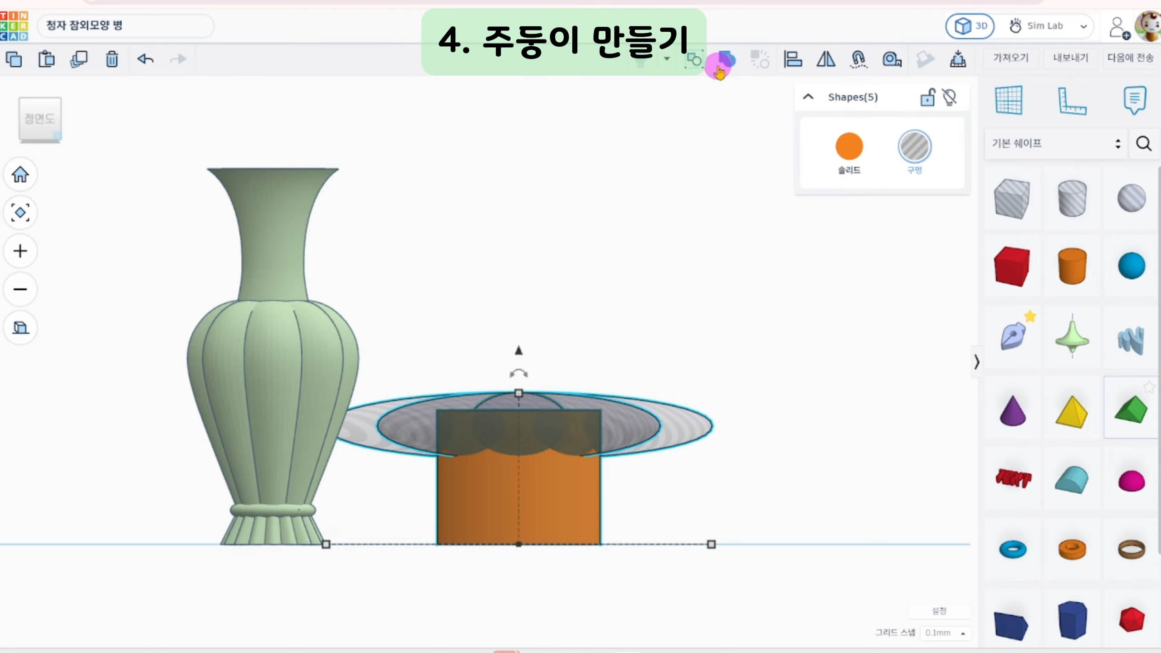
Combine the cylinder and ellipsoid holes into a Union group and color it celadon green
{"action": "left_click", "coordinate": [726, 62]}
{"action": "right_click_drag", "start_coordinate": [640, 384], "coordinate": [651, 465]}
{"action": "left_click", "coordinate": [863, 126]}
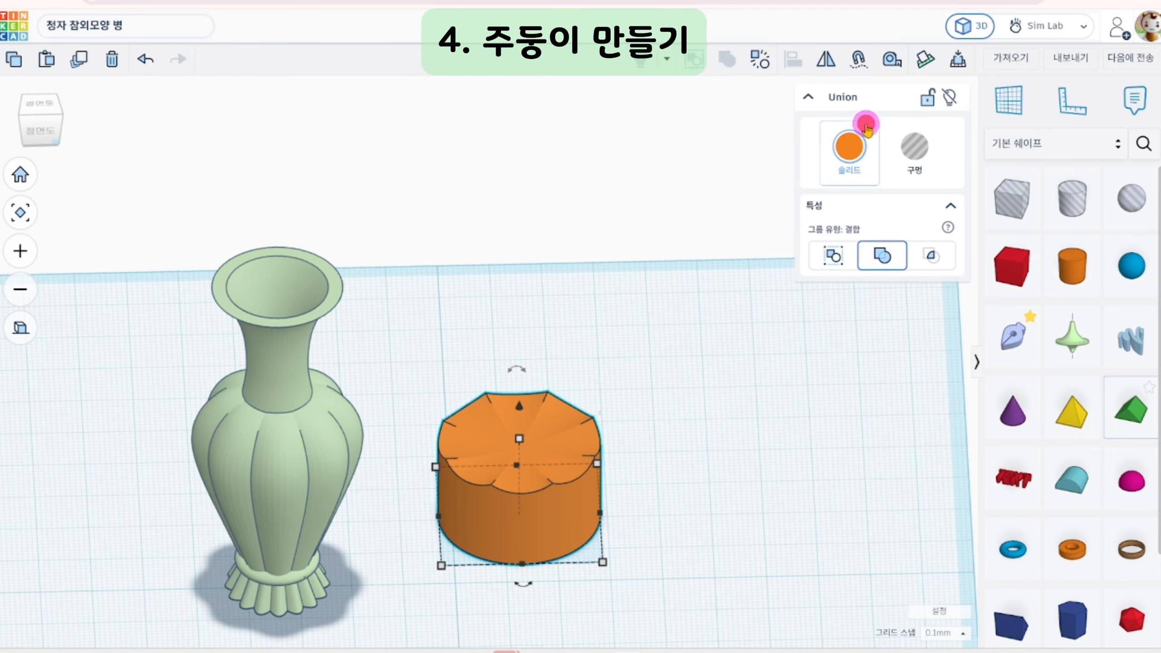
{"action": "left_click", "coordinate": [778, 260]}
{"action": "left_click", "coordinate": [701, 493]}
Duplicate the wavy cylinder in place, turn the copy into a hole, lower it 1 mm and combine both into a thin mouth plate
{"action": "left_click", "coordinate": [40, 130]}
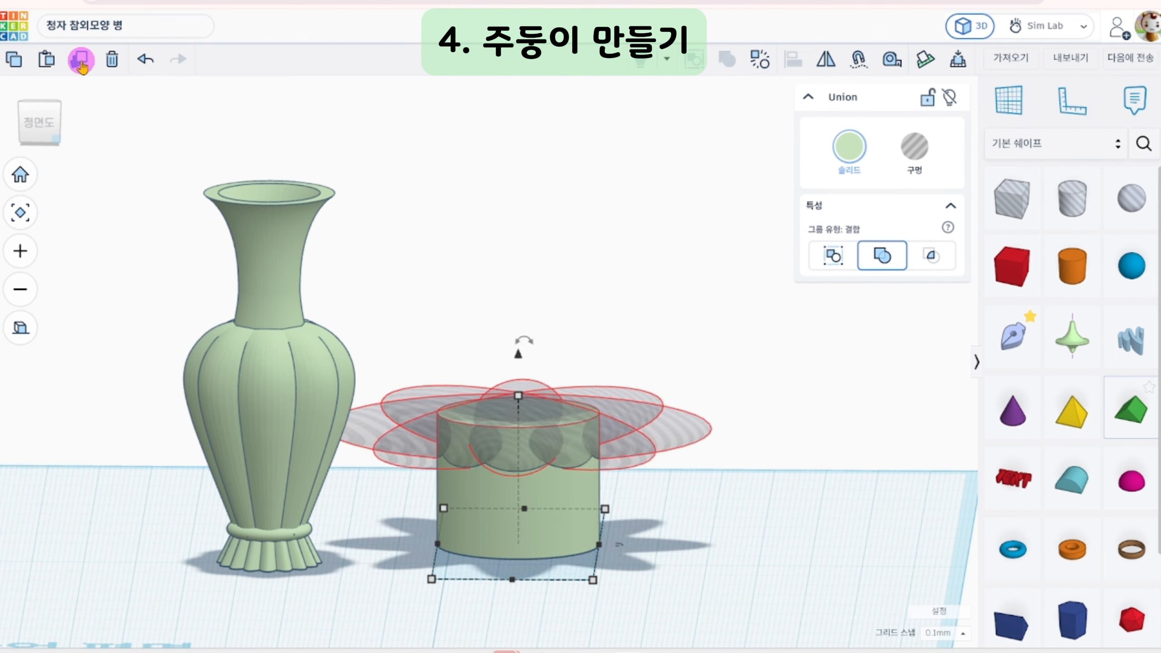
{"action": "left_click", "coordinate": [912, 149]}
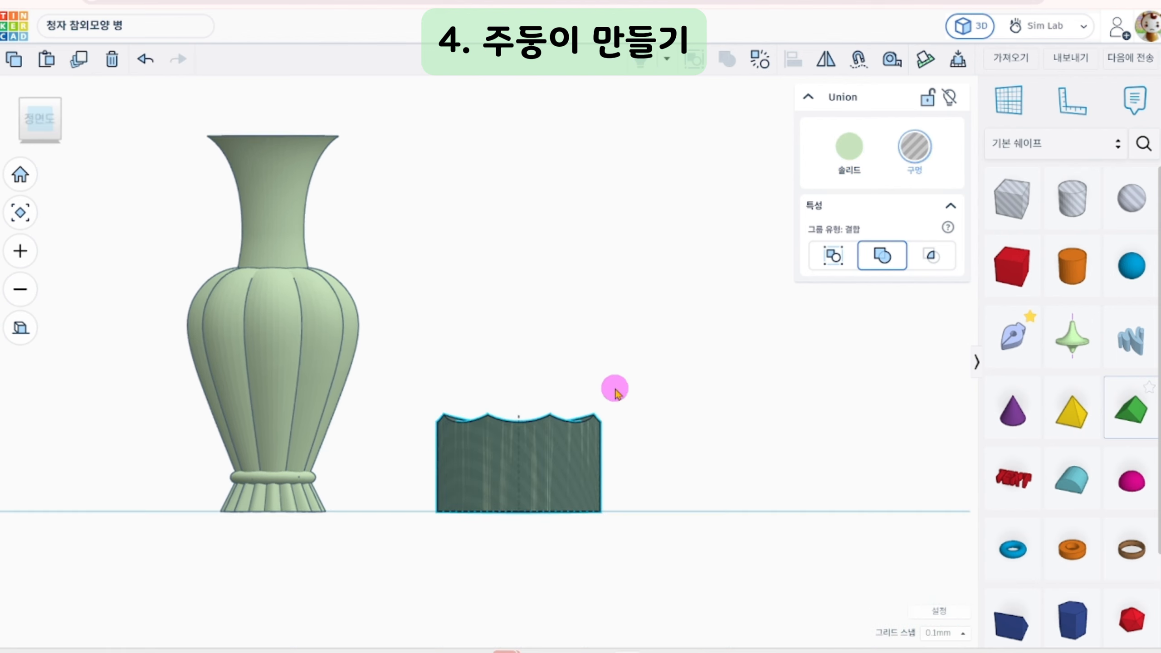
{"action": "scroll", "coordinate": [535, 359], "scroll_direction": "up", "scroll_amount": 3}
{"action": "middle_click_drag", "start_coordinate": [614, 389], "coordinate": [570, 237]}
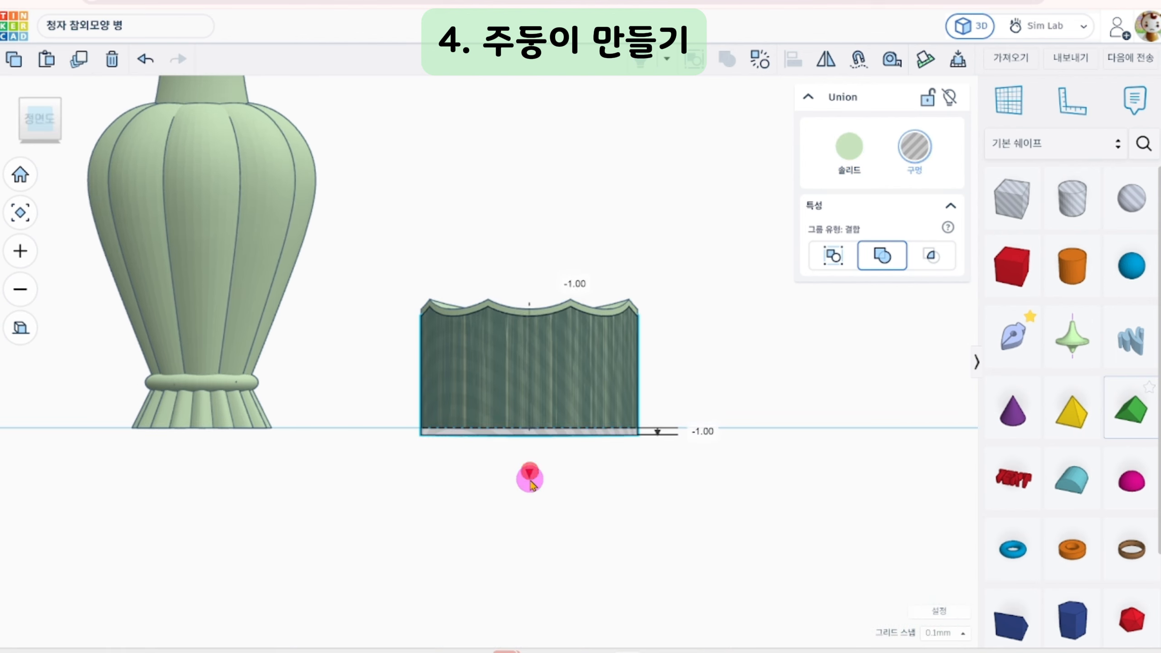
{"action": "left_click_drag", "start_coordinate": [546, 372], "coordinate": [550, 375]}
{"action": "left_click", "coordinate": [727, 59]}
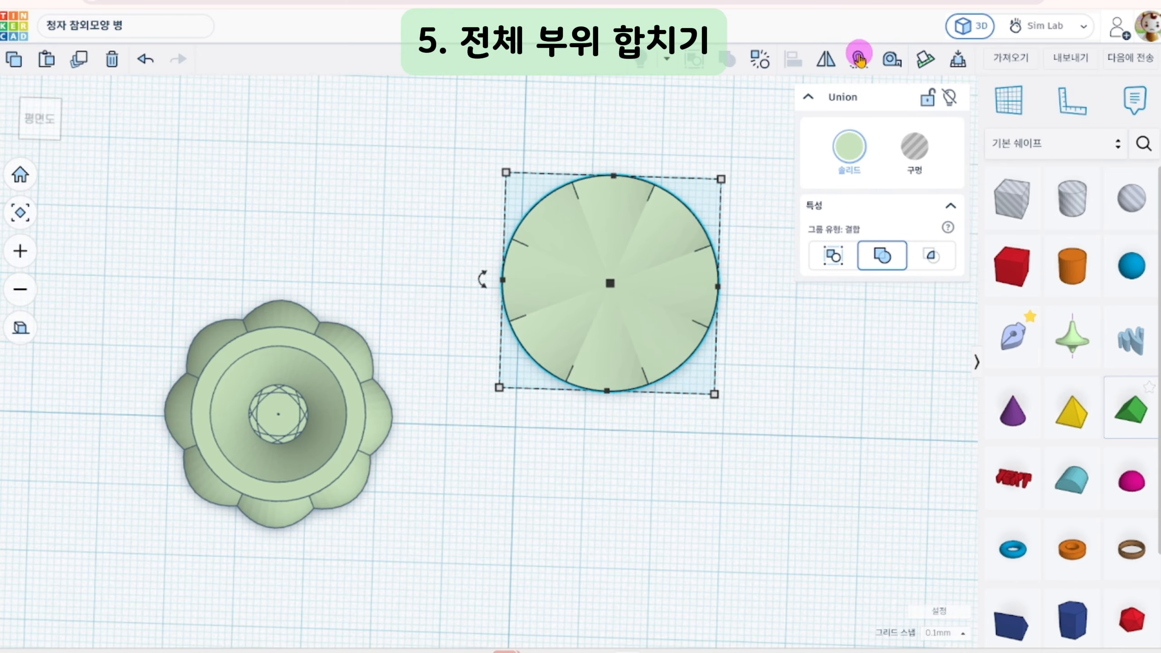
Cruise the wavy mouth plate onto the bottle's rim and center-align it with the bottle in both horizontal directions
{"action": "left_click", "coordinate": [608, 283]}
{"action": "left_click_drag", "start_coordinate": [608, 283], "coordinate": [353, 374]}
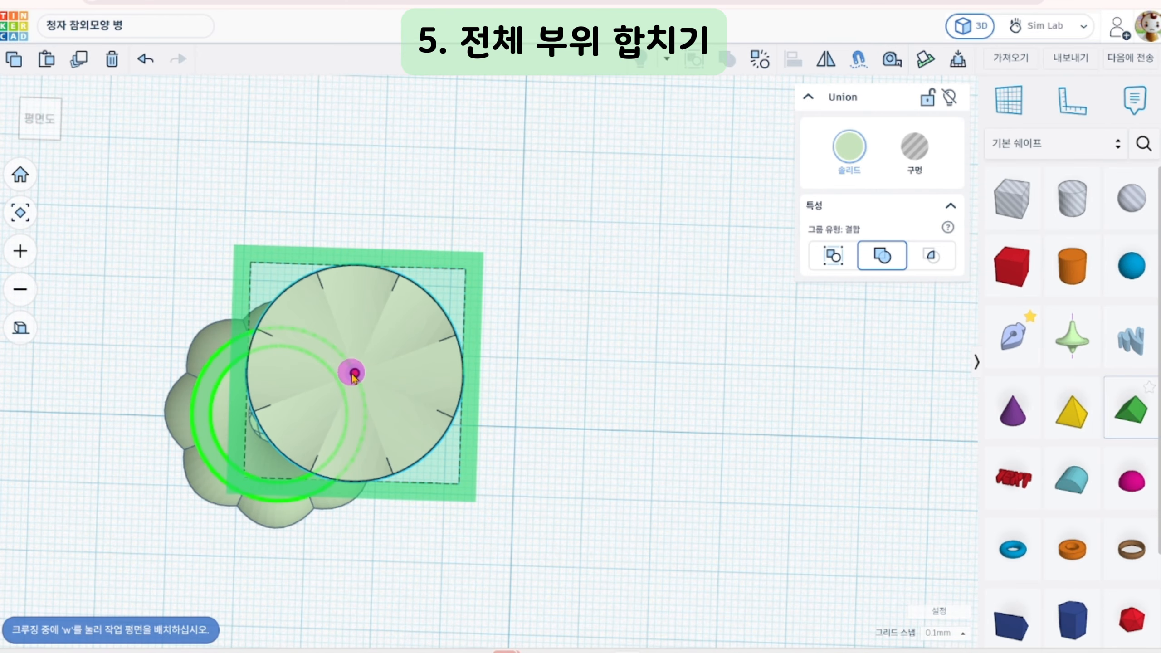
{"action": "left_click_drag", "start_coordinate": [119, 183], "coordinate": [589, 553]}
{"action": "key", "text": "l"}
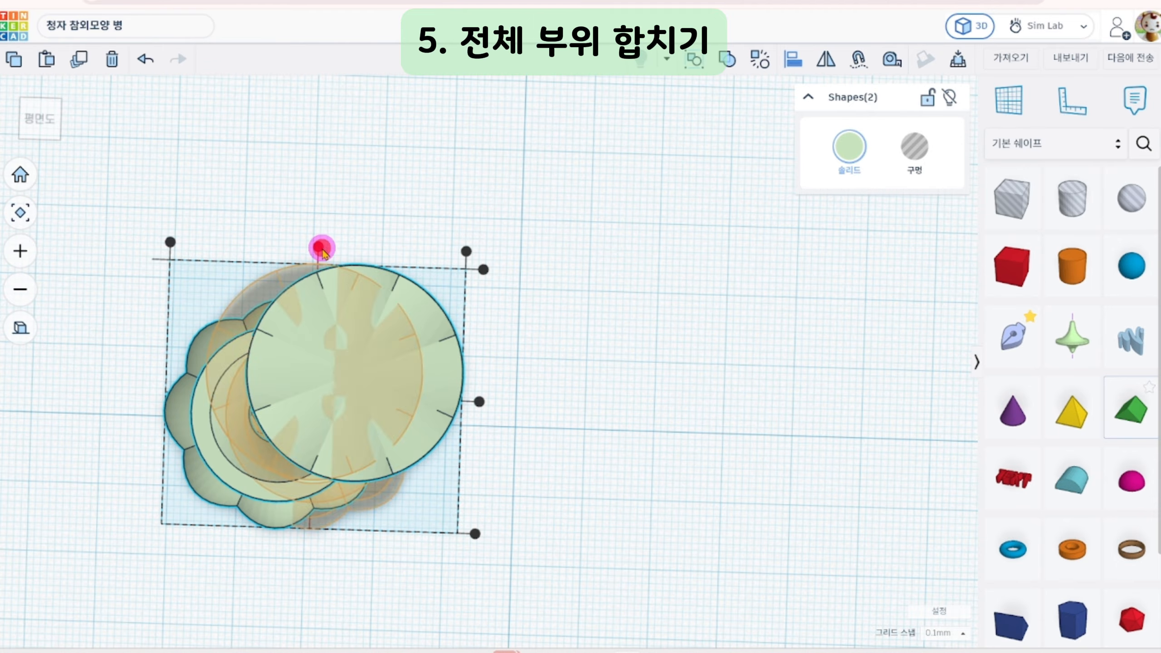
{"action": "left_click", "coordinate": [322, 246]}
{"action": "left_click", "coordinate": [446, 400]}
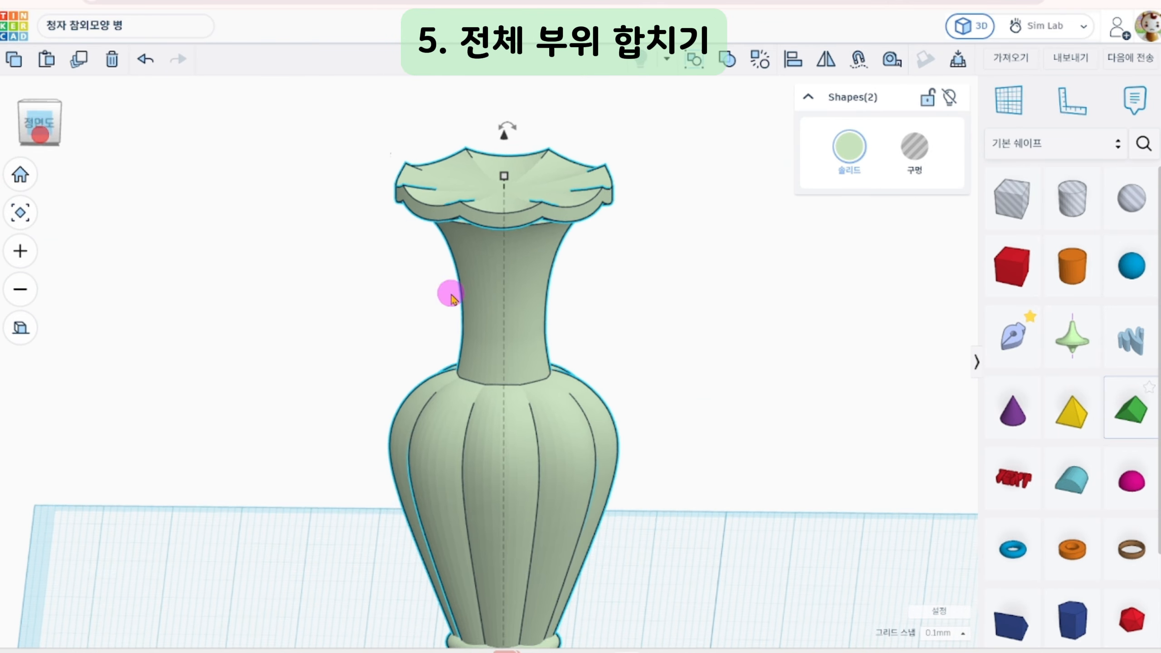
Lower the wavy mouth plate slightly so that it overlaps the neck's flared rim
{"action": "left_click", "coordinate": [557, 148]}
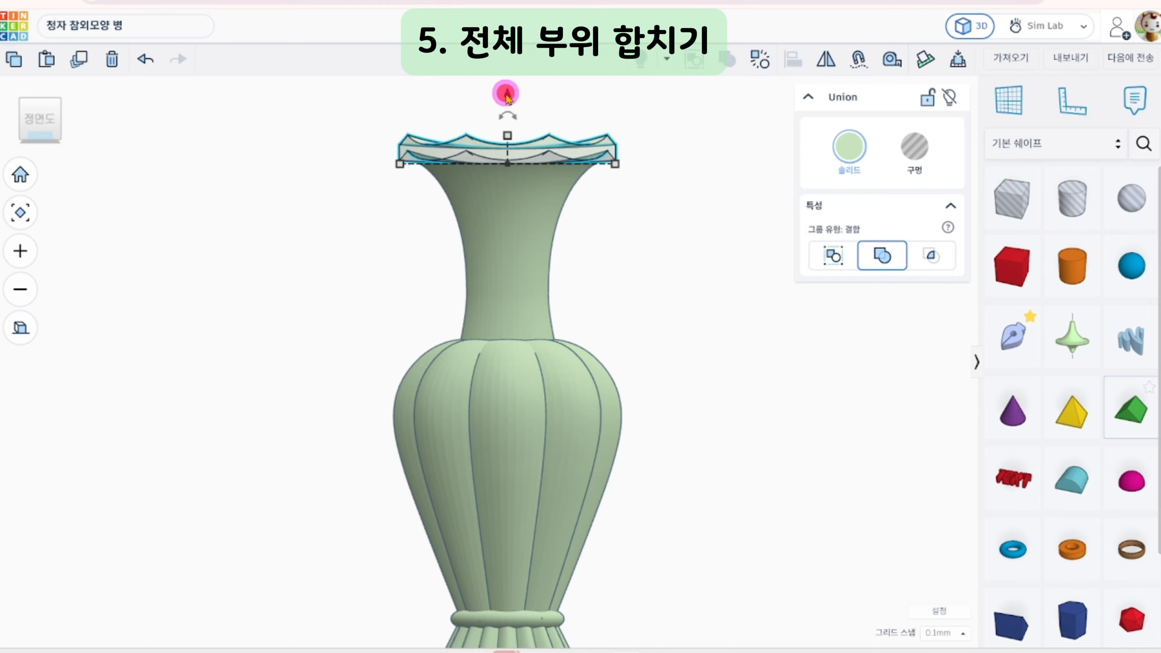
{"action": "left_click_drag", "start_coordinate": [506, 96], "coordinate": [510, 109]}
{"action": "right_click_drag", "start_coordinate": [721, 169], "coordinate": [741, 201]}
{"action": "left_click", "coordinate": [39, 121]}
Ungroup the bottle's Union into its individual solid and hole shapes
{"action": "left_click", "coordinate": [517, 234]}
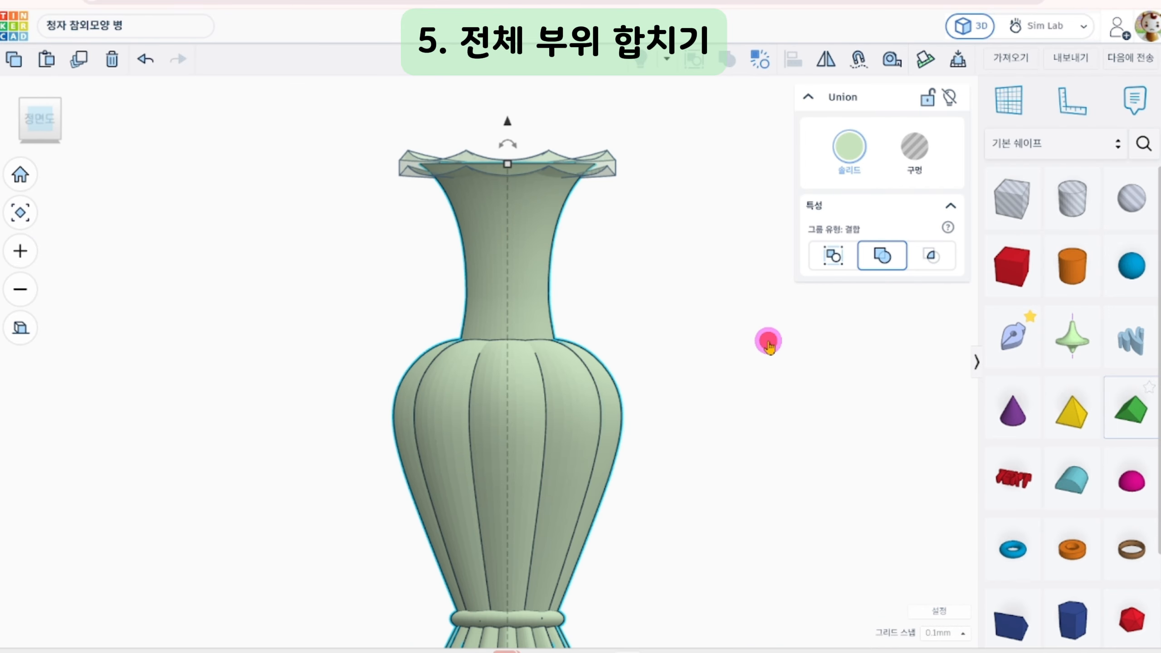
{"action": "left_click_drag", "start_coordinate": [623, 259], "coordinate": [456, 265]}
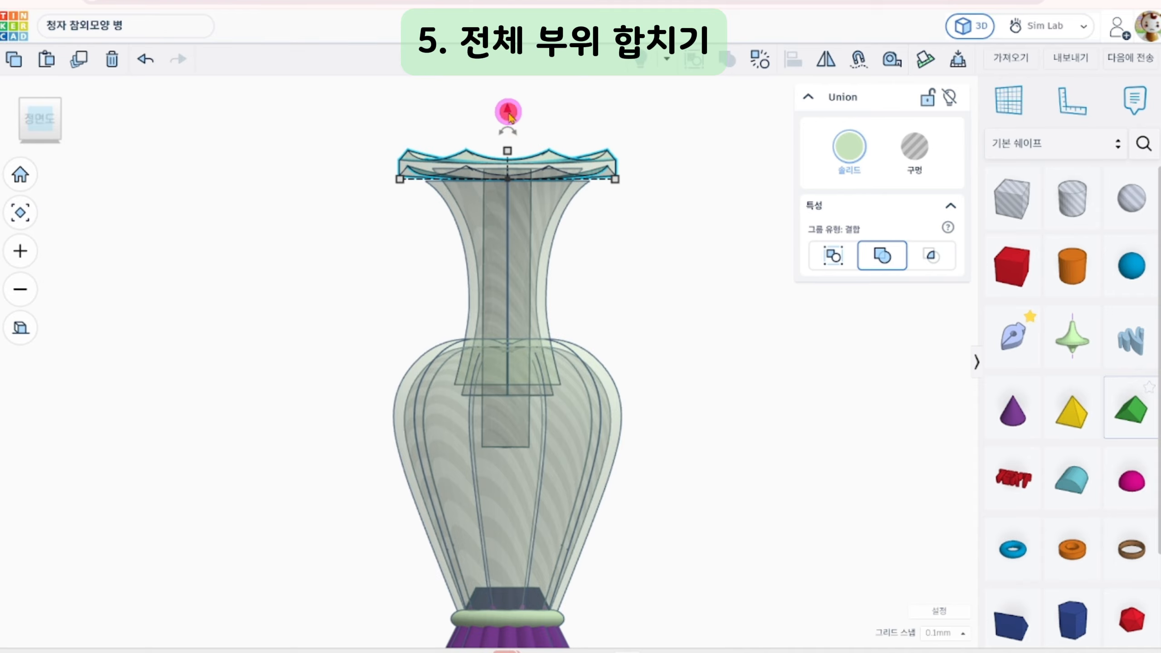
{"action": "scroll", "coordinate": [686, 318], "scroll_direction": "down", "scroll_amount": 6}
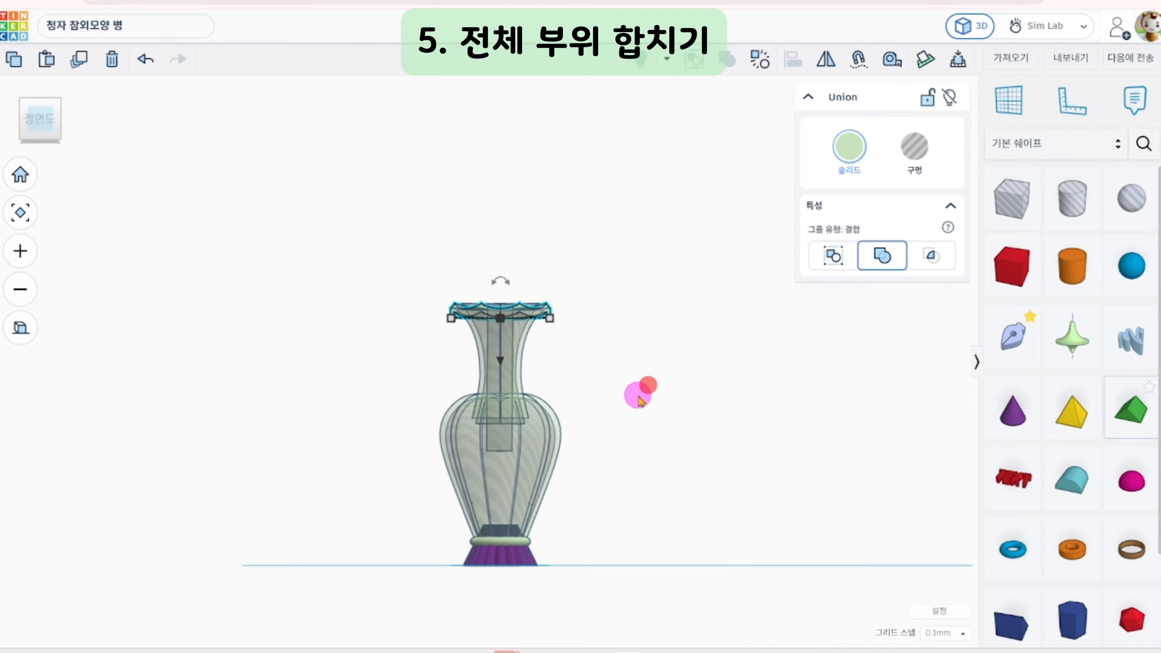
Select the mouth plate and all the bottle's solids and holes, combine them into one Union group and adjust its solid color settings
{"action": "left_click_drag", "start_coordinate": [620, 587], "coordinate": [635, 583]}
{"action": "scroll", "coordinate": [617, 443], "scroll_direction": "down", "scroll_amount": 2}
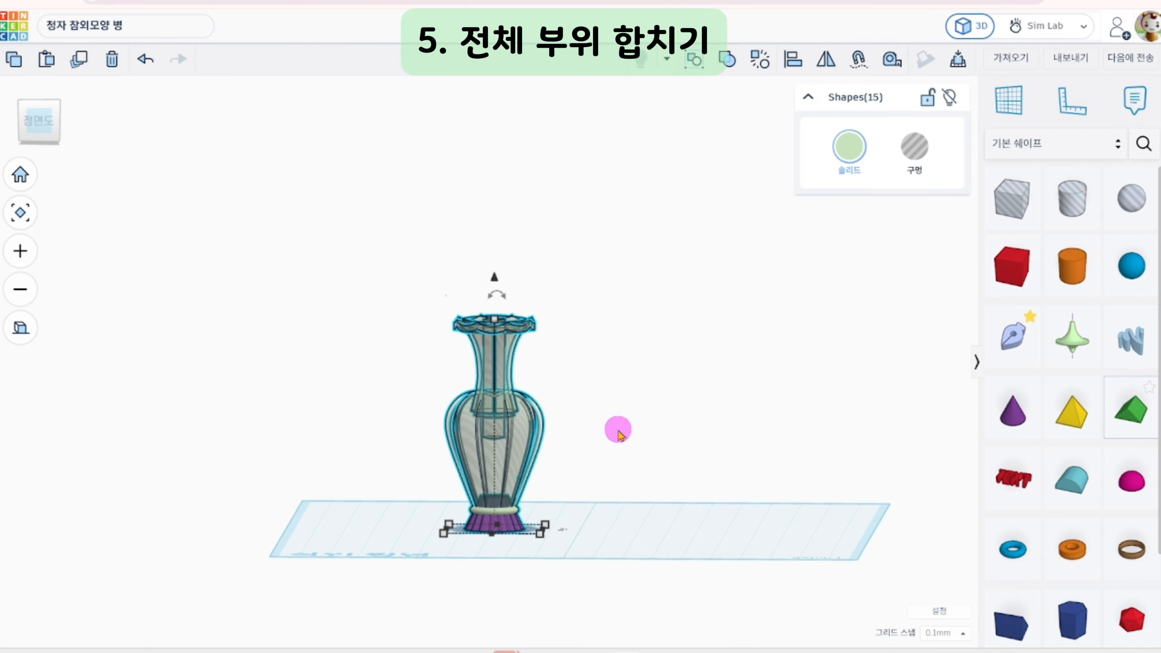
{"action": "left_click", "coordinate": [25, 207]}
{"action": "left_click", "coordinate": [729, 58]}
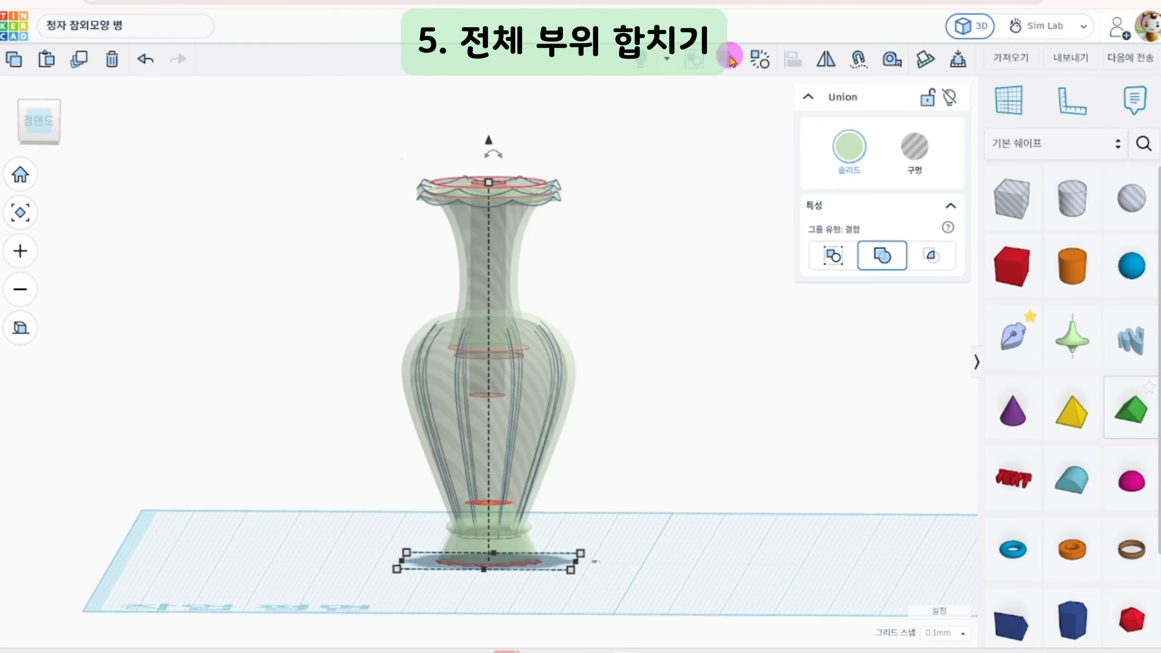
{"action": "right_click_drag", "start_coordinate": [654, 338], "coordinate": [654, 465]}
{"action": "left_click", "coordinate": [861, 151]}
{"action": "left_click", "coordinate": [930, 376]}
{"action": "right_click_drag", "start_coordinate": [752, 512], "coordinate": [645, 361]}
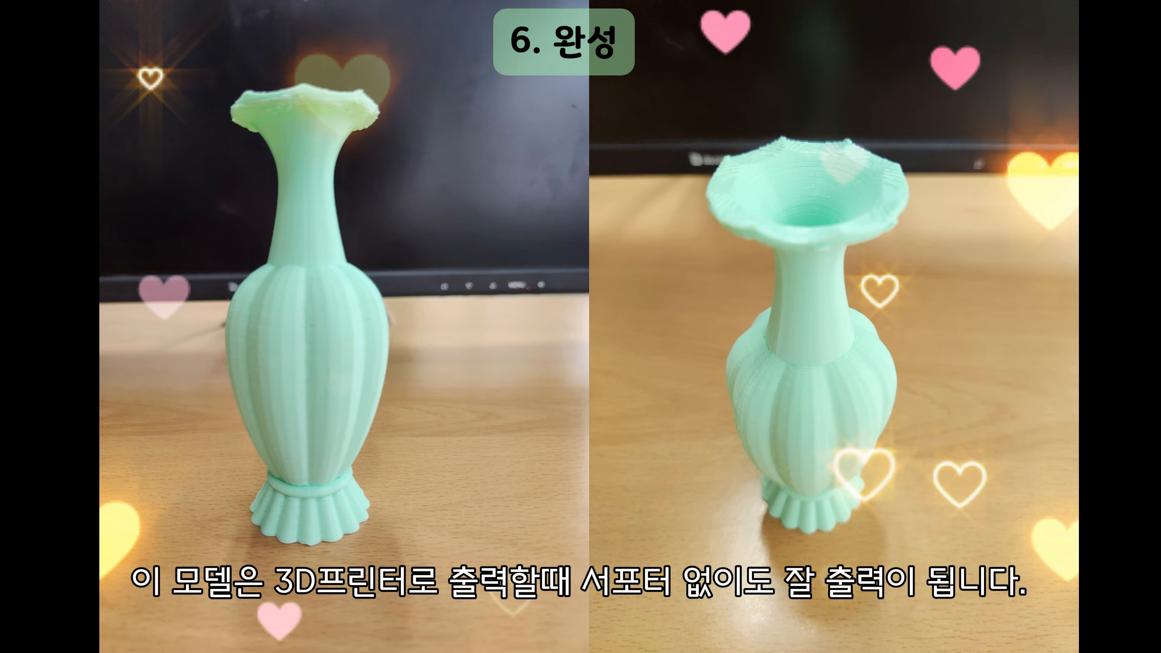